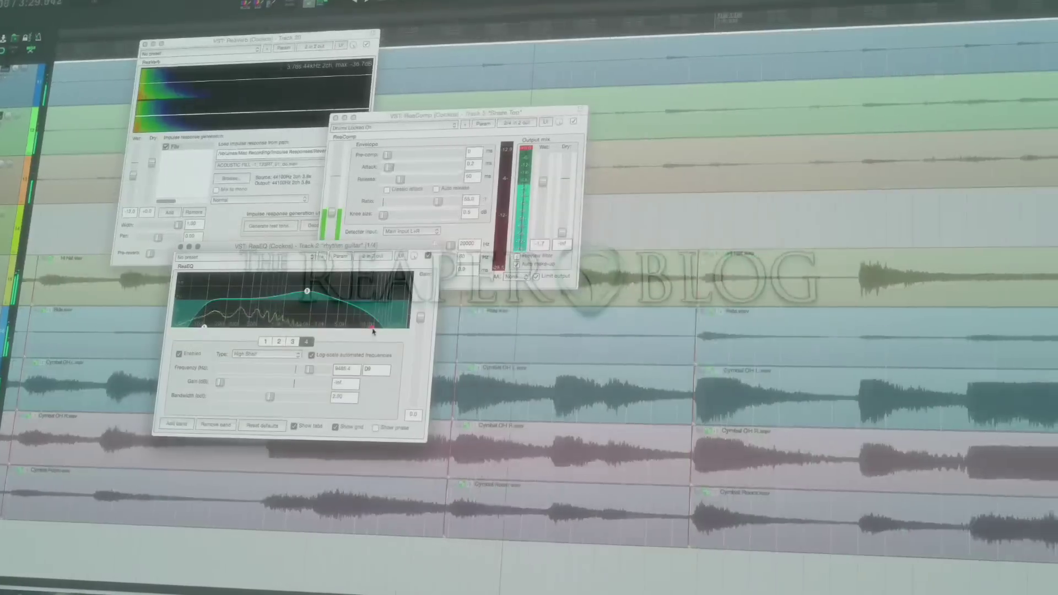
- Raise ReaEQ band 4's frequency toward 18000 Hz
left_click_drag(373, 331, 394, 330)
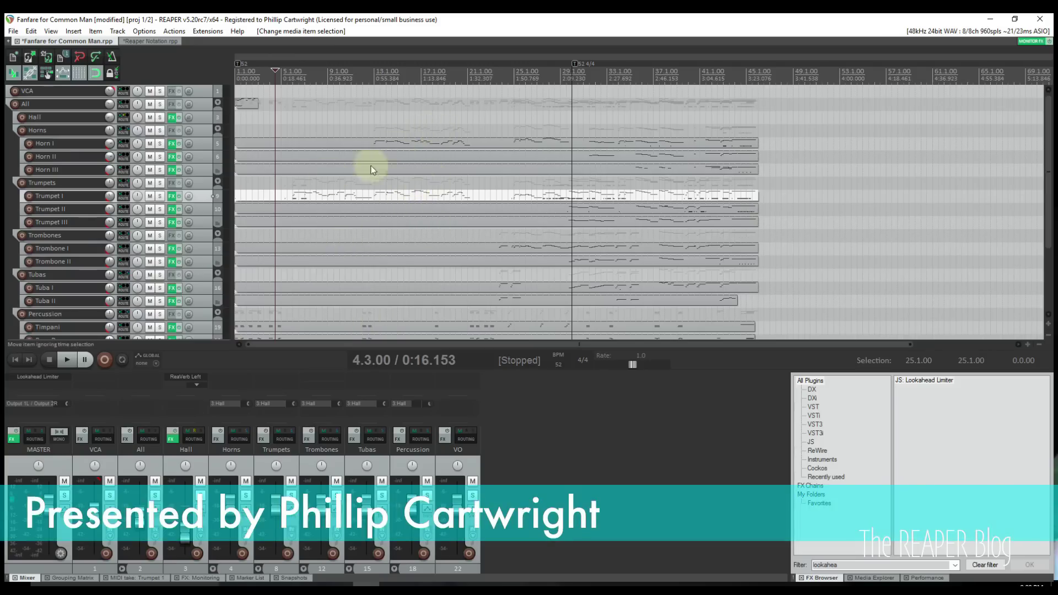
- Open Trumpet I in the docked MIDI editor and browse the action list filtered for 'notation'
double_click(339, 197)
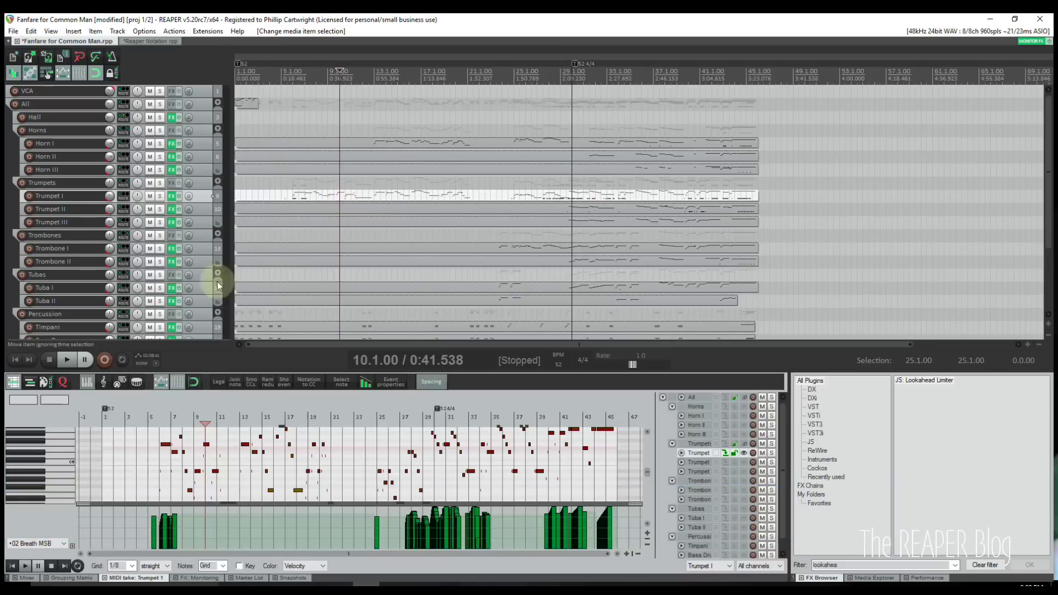
right_click(133, 578)
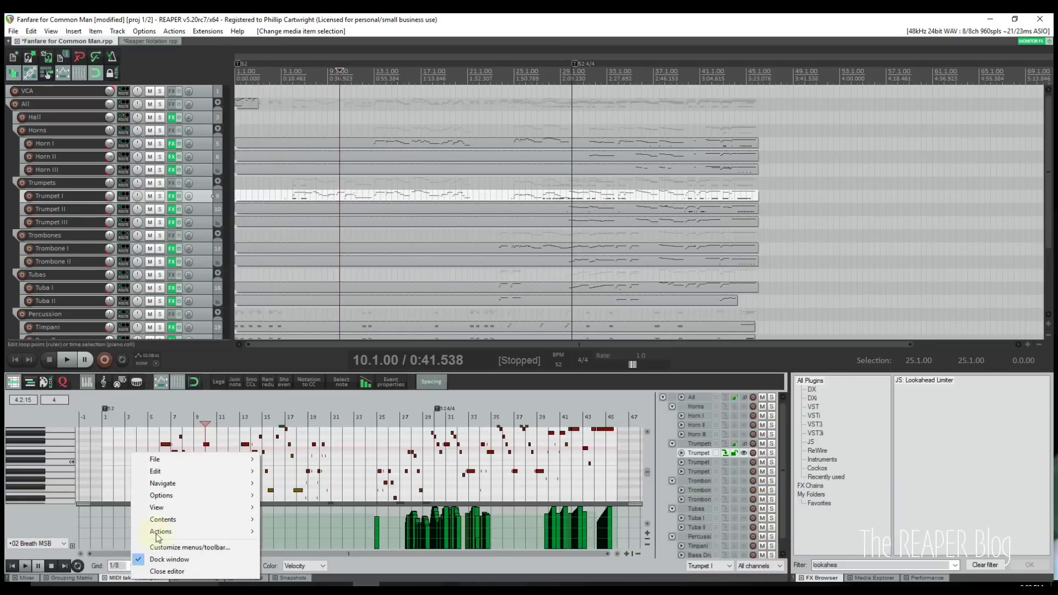
mouse_move(165, 531)
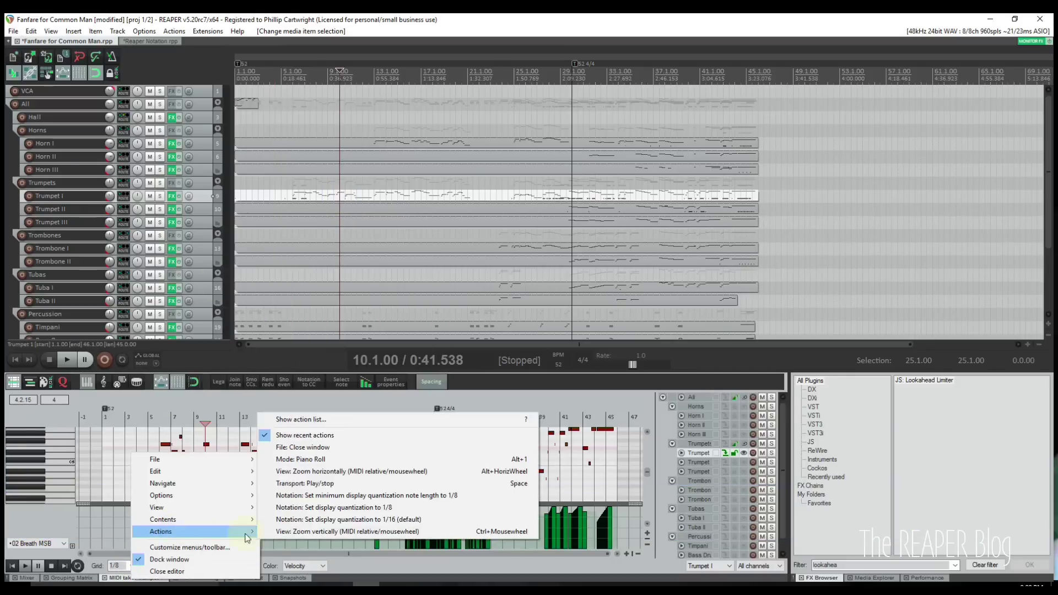
left_click(345, 422)
type("not")
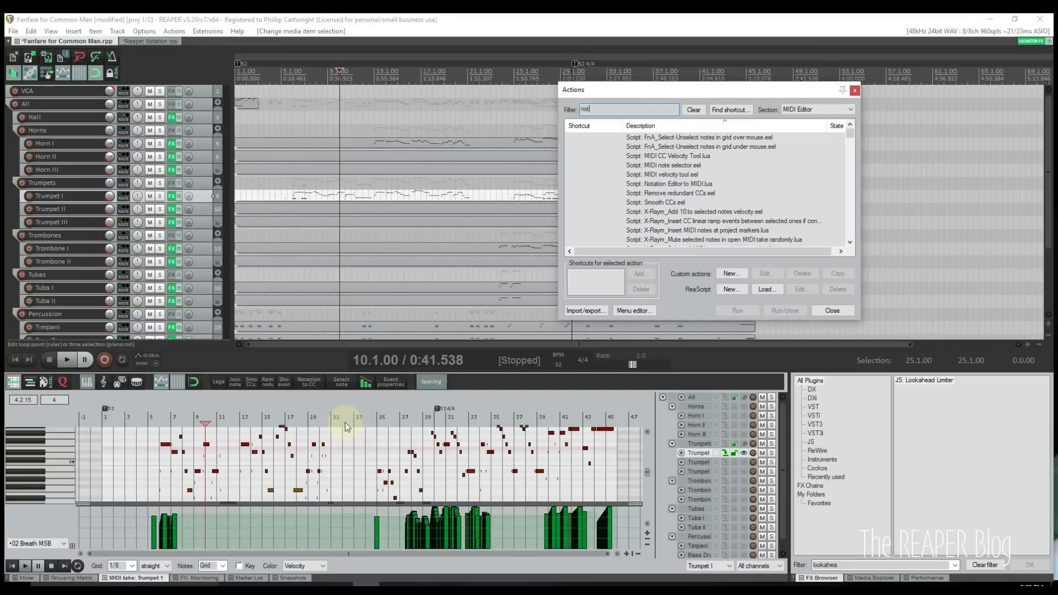
type("ation")
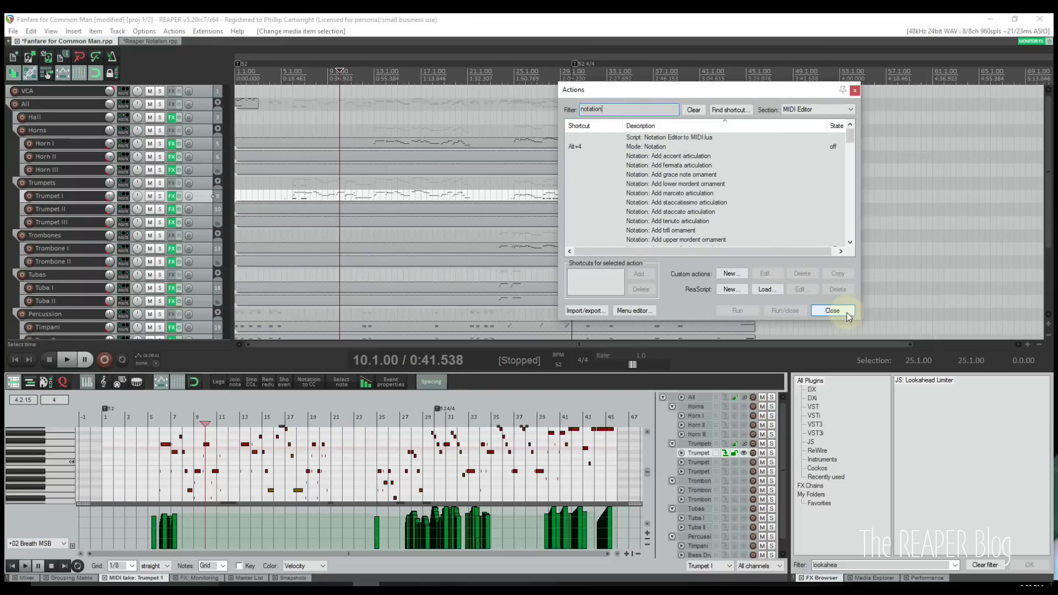
left_click(832, 311)
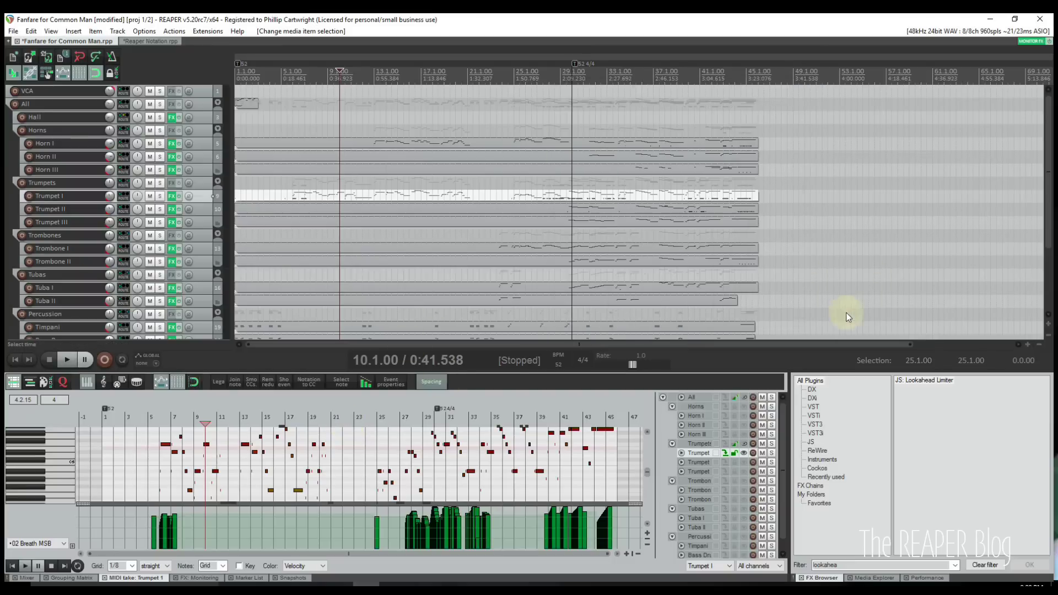
- Switch the Trumpet I part to notation and show all brass tracks' staves in the score
left_click(104, 385)
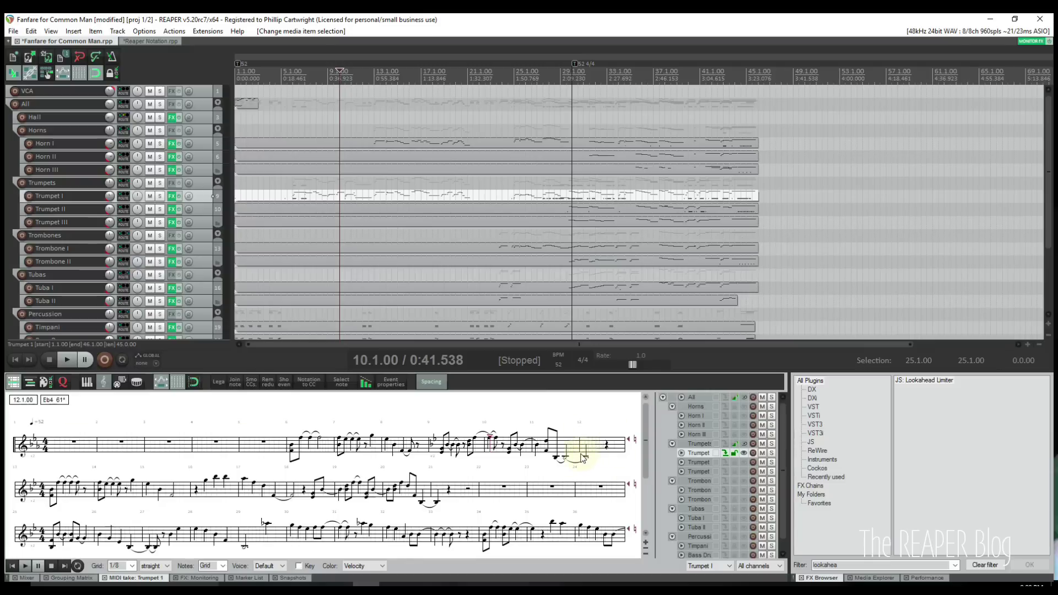
left_click(744, 398)
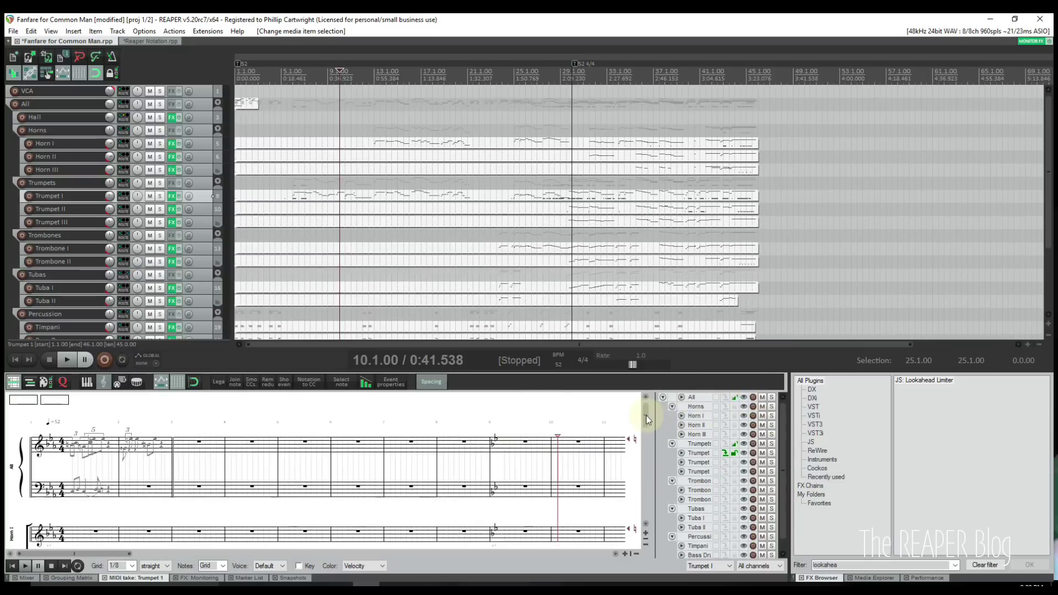
left_click_drag(647, 418, 646, 447)
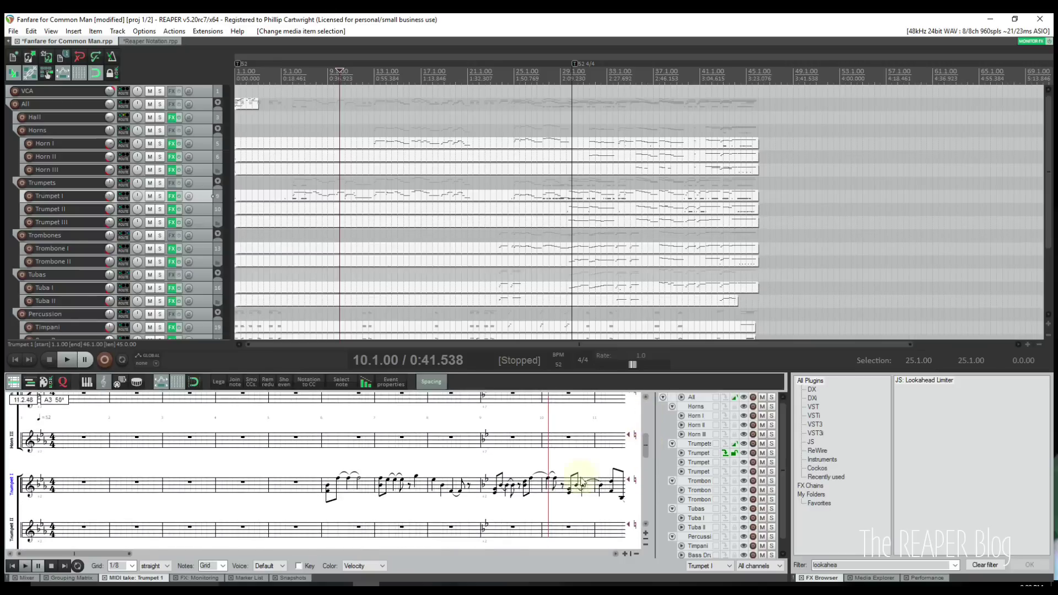
- Enable an Eb major key signature and insert a note in Trumpet I measure 4
left_click(299, 565)
left_click(328, 565)
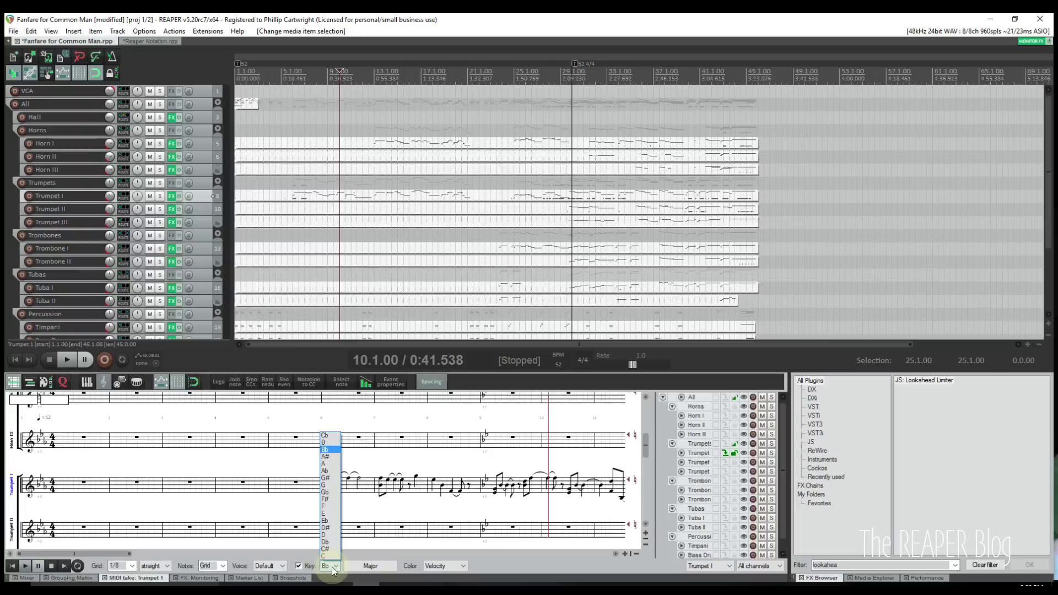
left_click(329, 519)
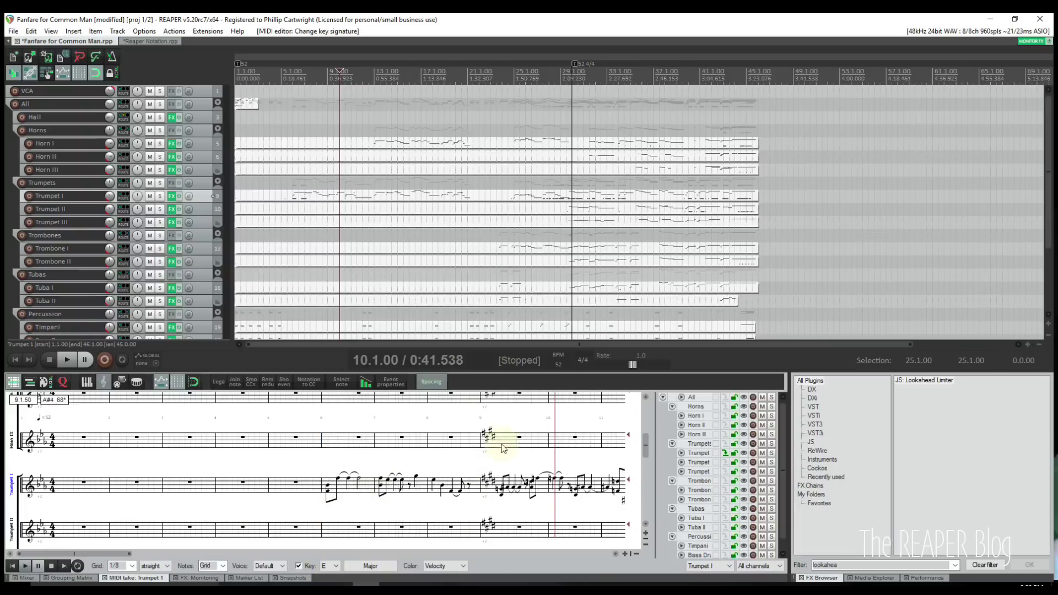
left_click(336, 567)
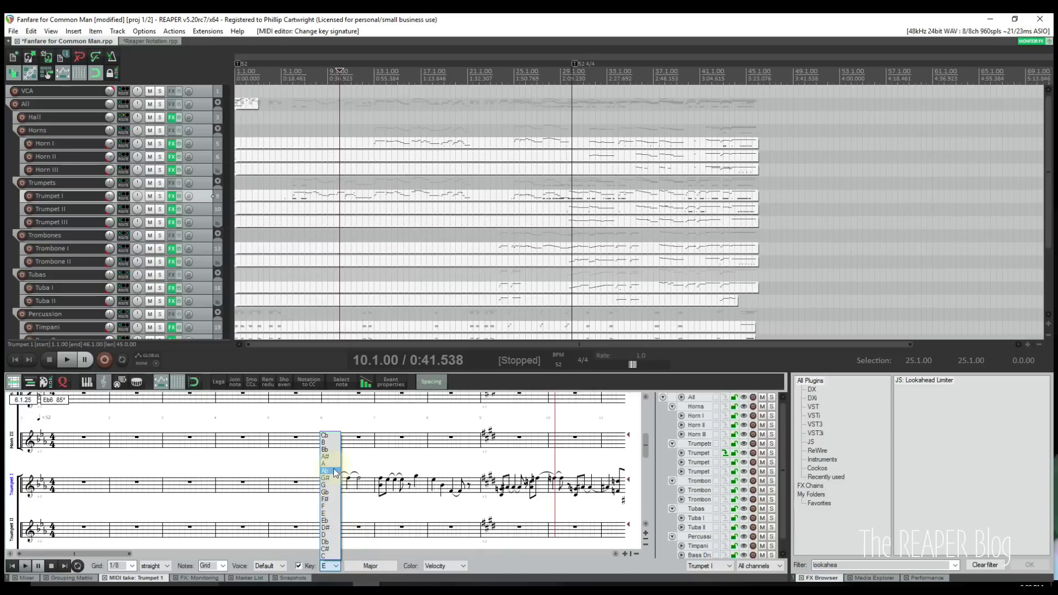
left_click(335, 522)
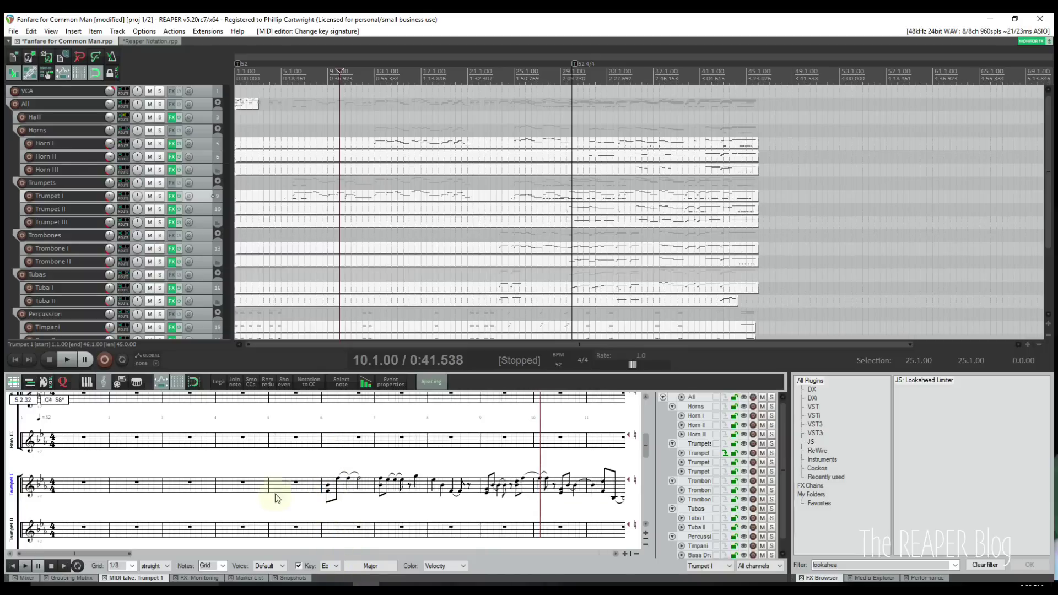
left_click(240, 490)
scroll(246, 494, "right", 5)
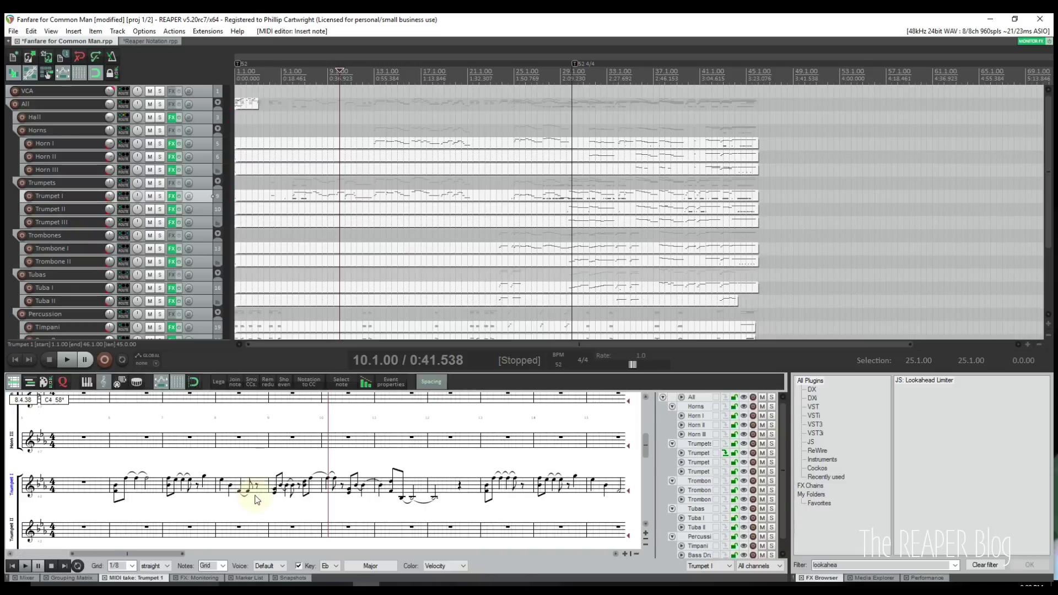
scroll(255, 499, "right", 3)
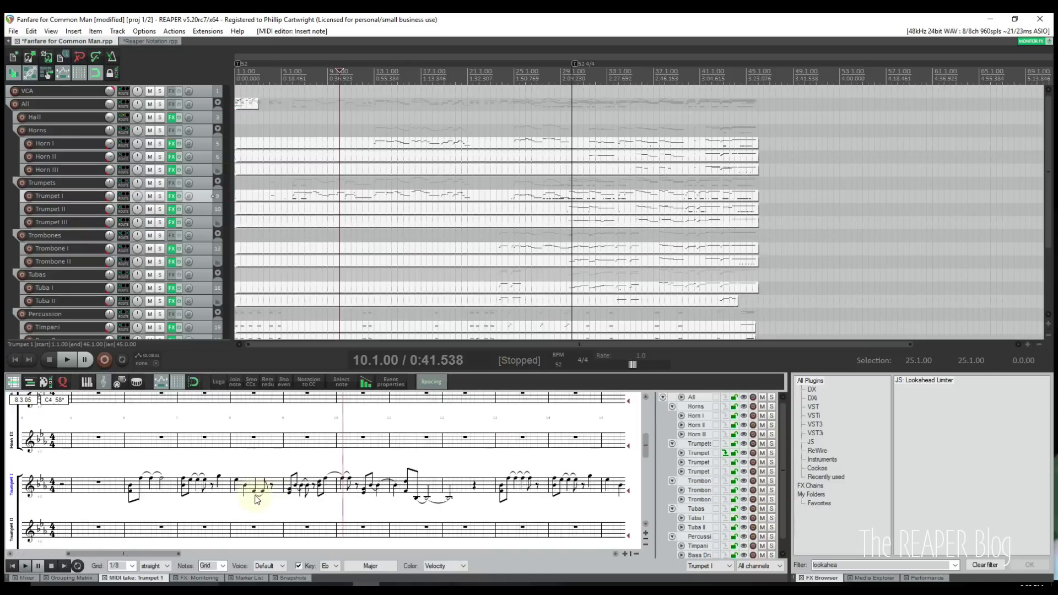
scroll(255, 499, "left", 3)
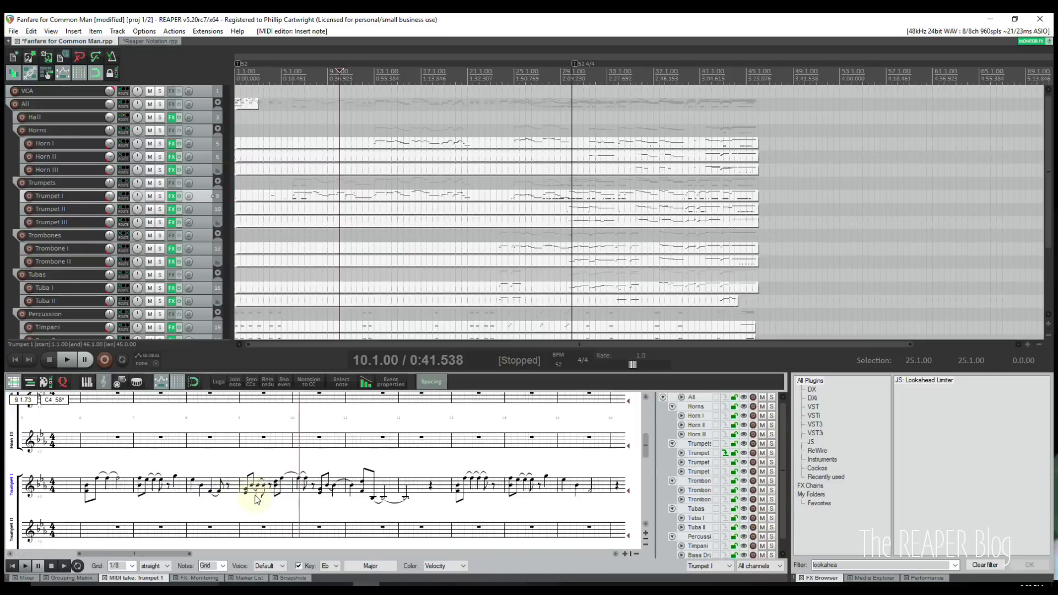
scroll(395, 458, "down", 1)
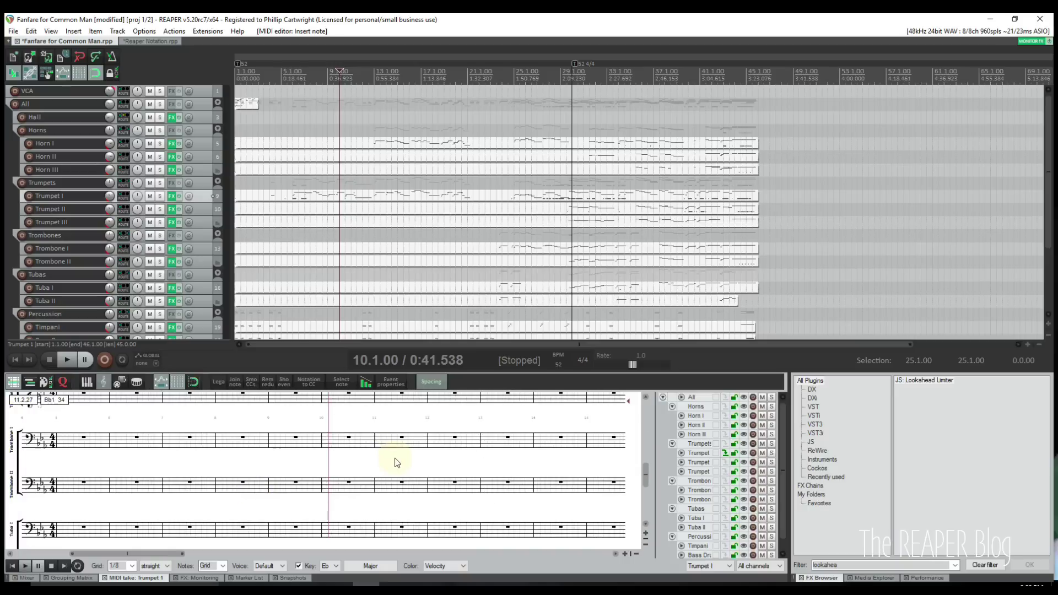
scroll(394, 458, "up", 4)
scroll(395, 463, "down", 3)
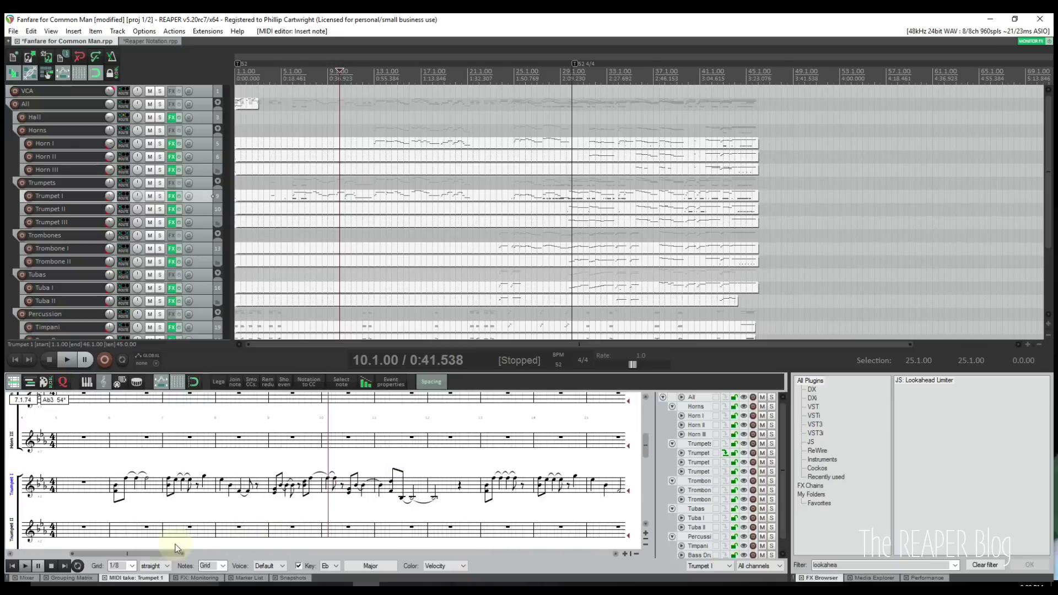
left_click(435, 384)
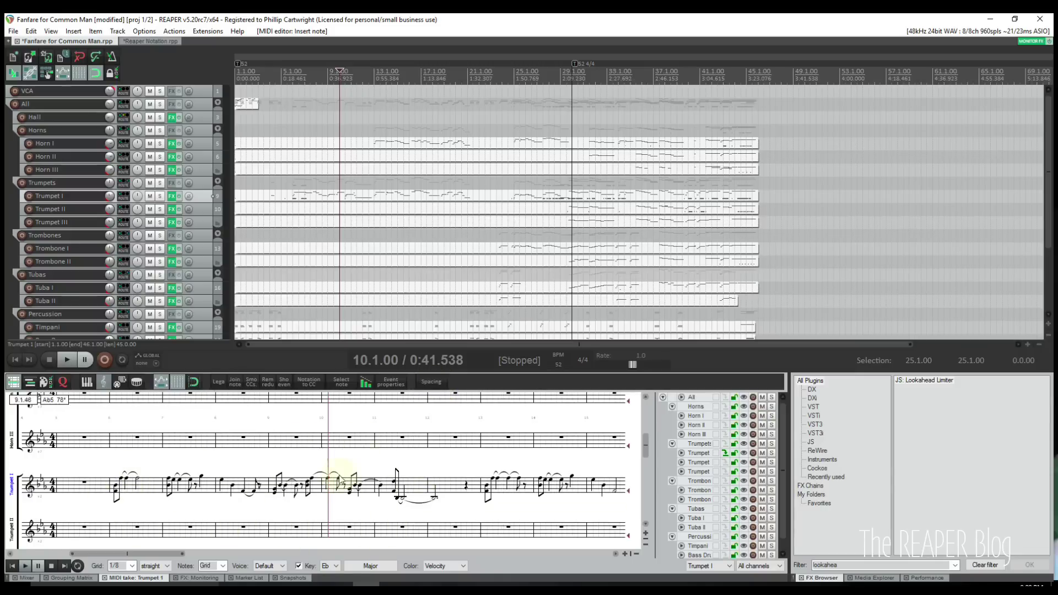
left_click(435, 384)
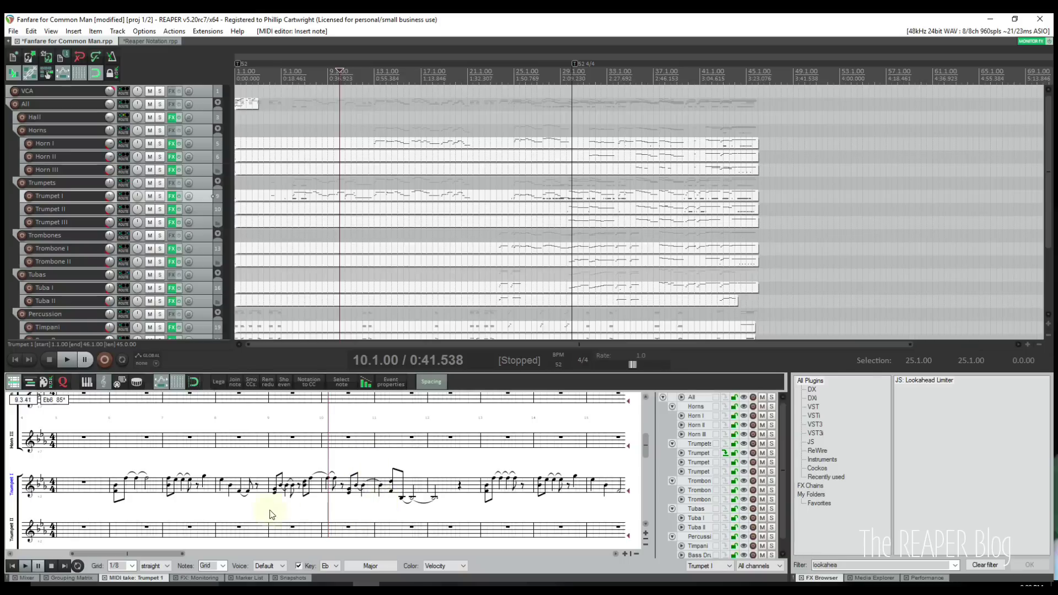
- Open the MIDI editor action list and filter it for 'quantiz' actions
right_click(136, 580)
mouse_move(187, 528)
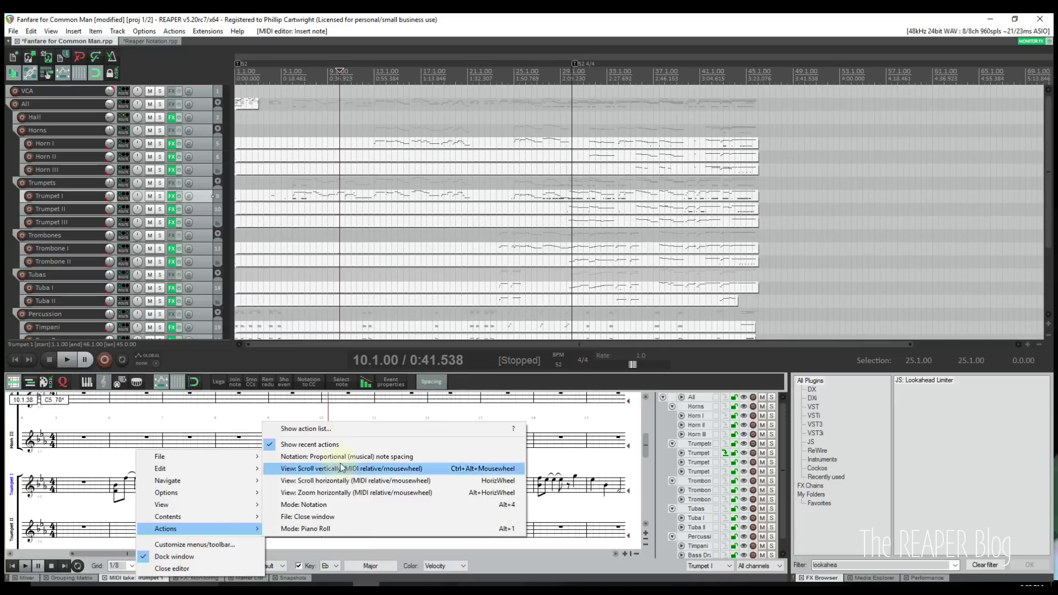
left_click(342, 429)
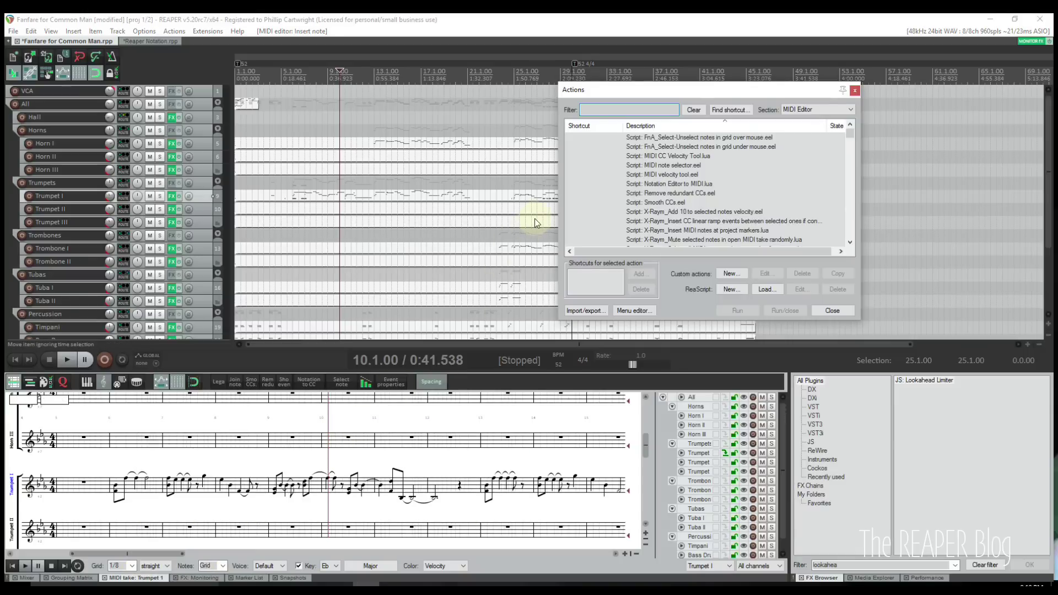
type("quantiz")
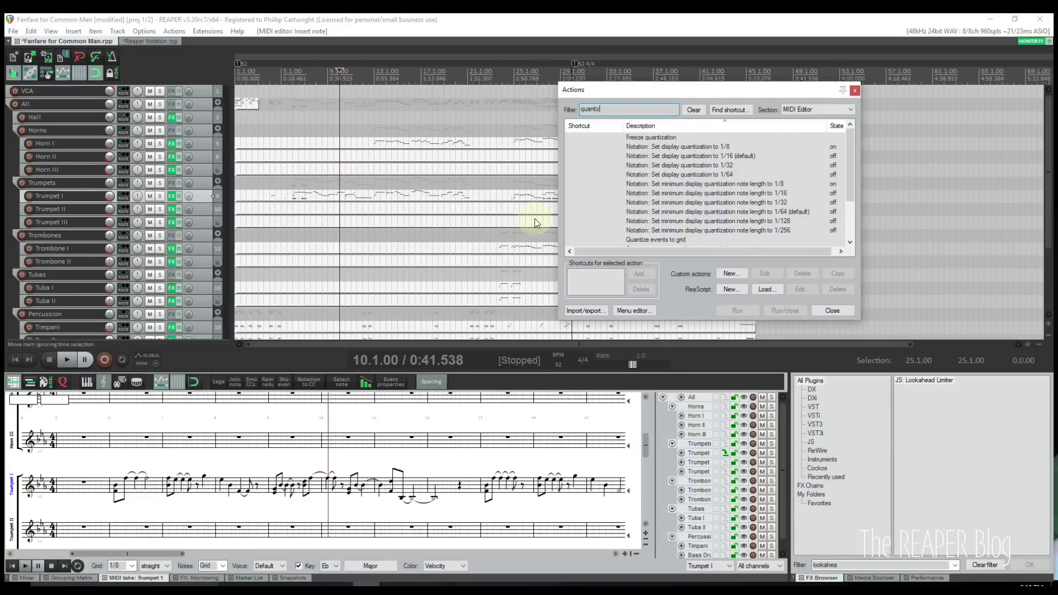
type("e n")
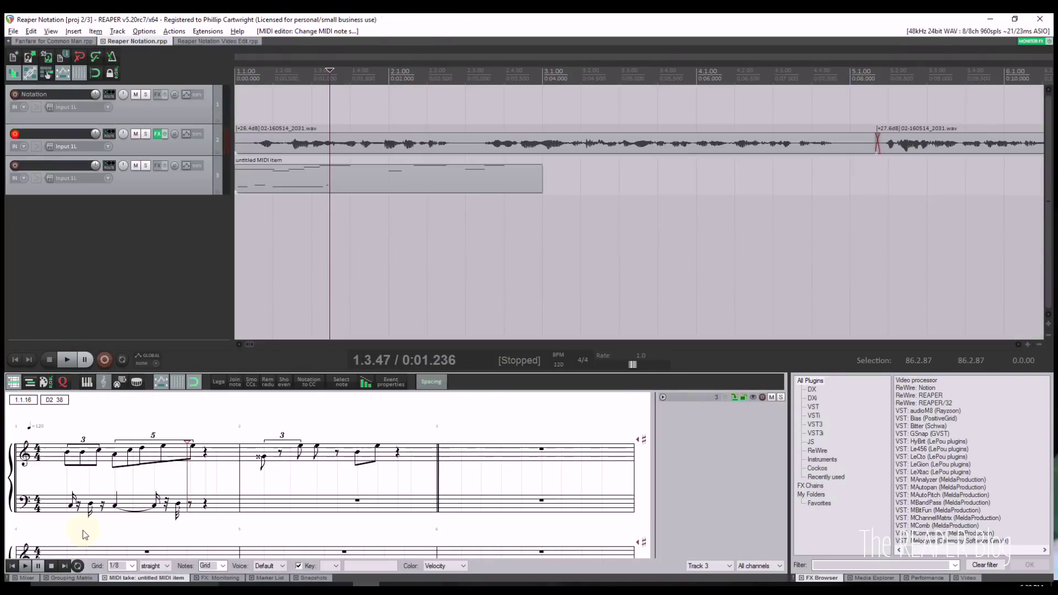
right_click(122, 579)
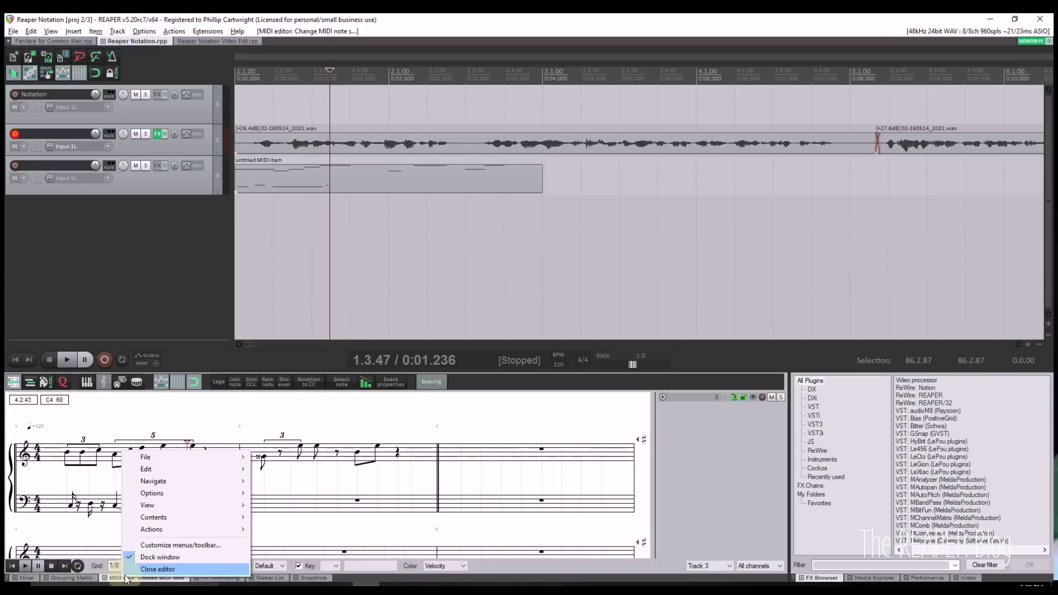
mouse_move(155, 530)
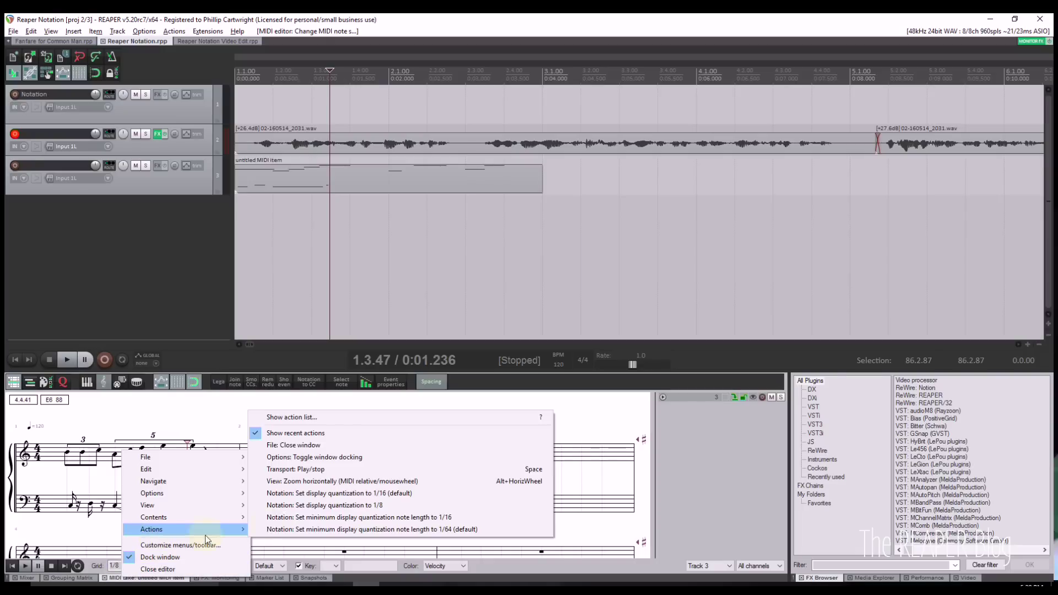
left_click(325, 417)
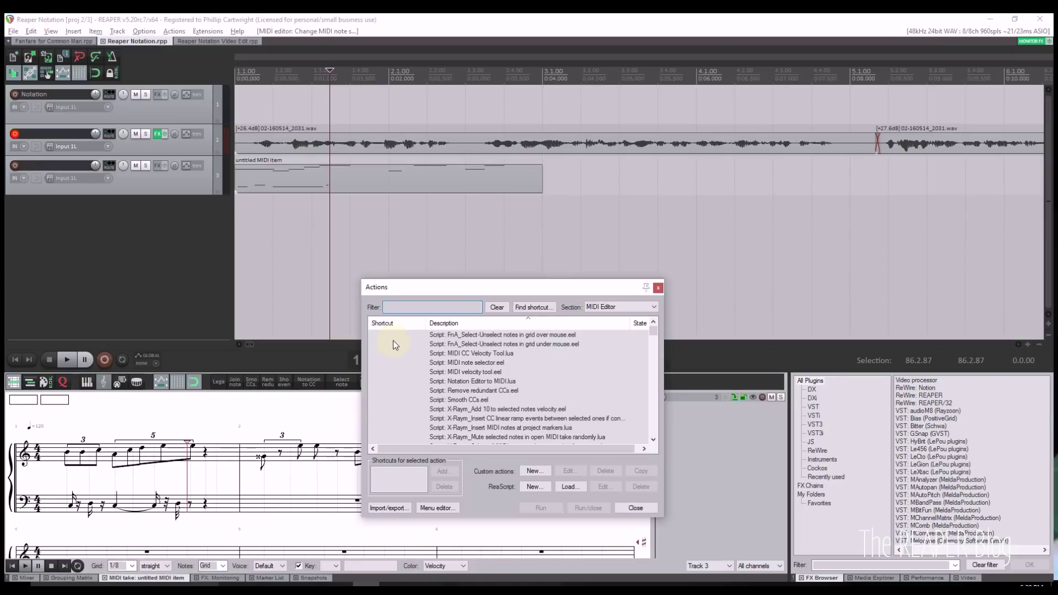
type("quantize")
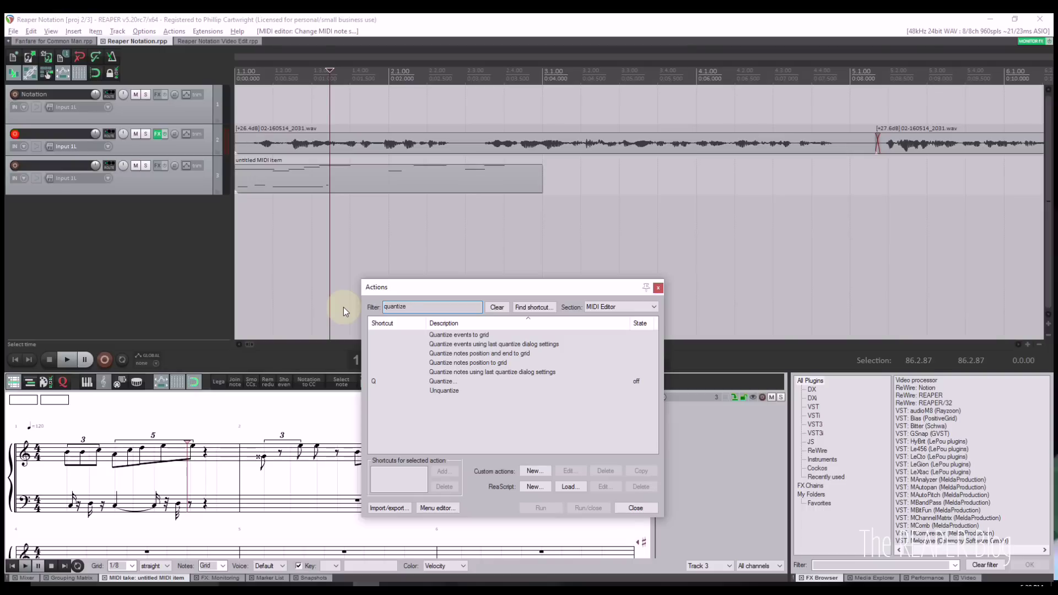
key("BackSpace")
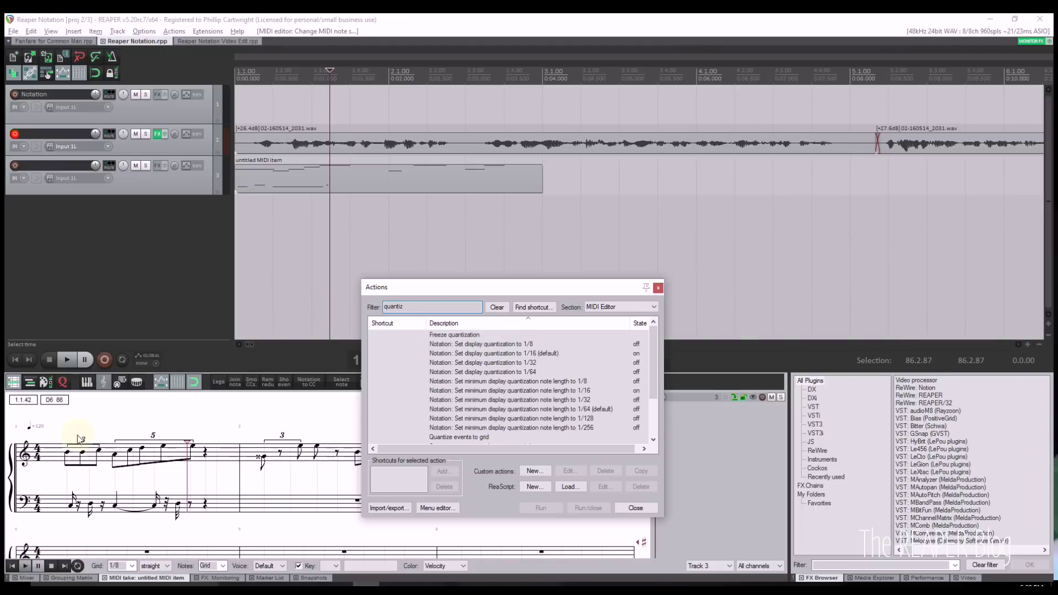
- Set the staff's track display quantization to the global default
right_click(27, 498)
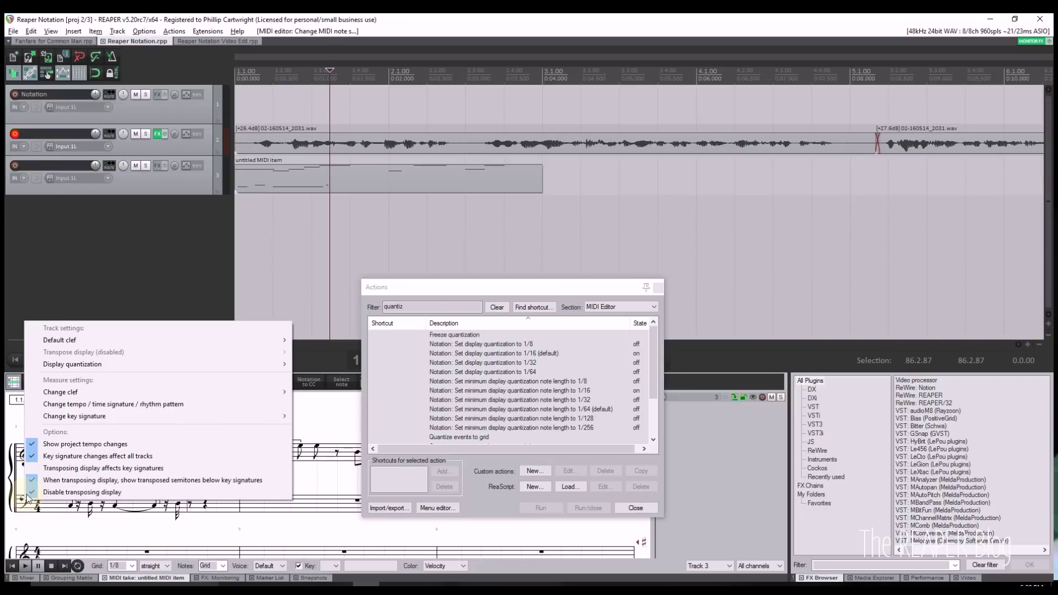
left_click(82, 365)
left_click(306, 365)
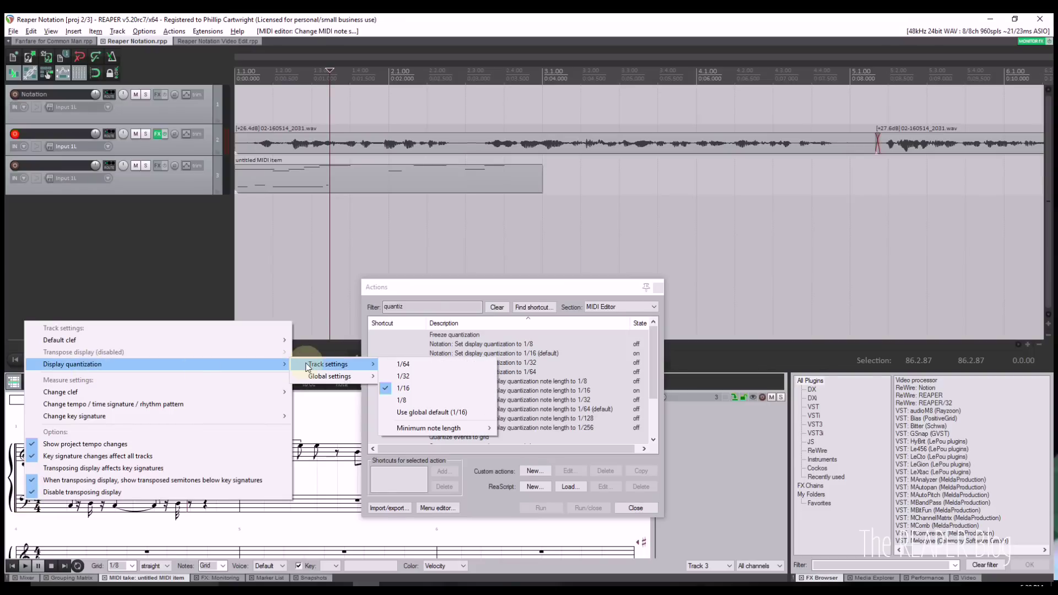
left_click(399, 411)
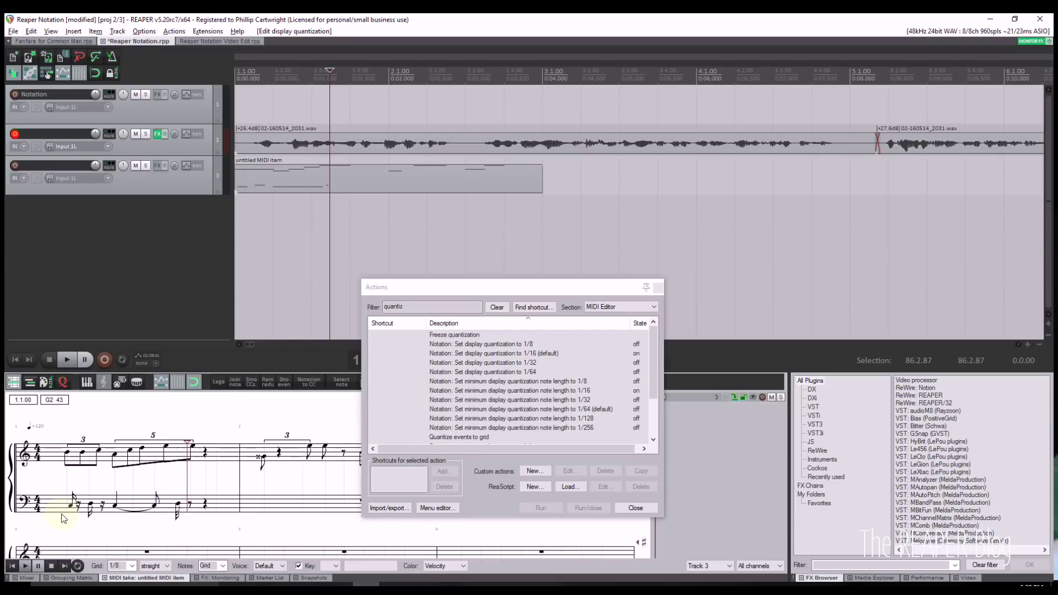
- Change the track's display quantization to 1/64
right_click(26, 502)
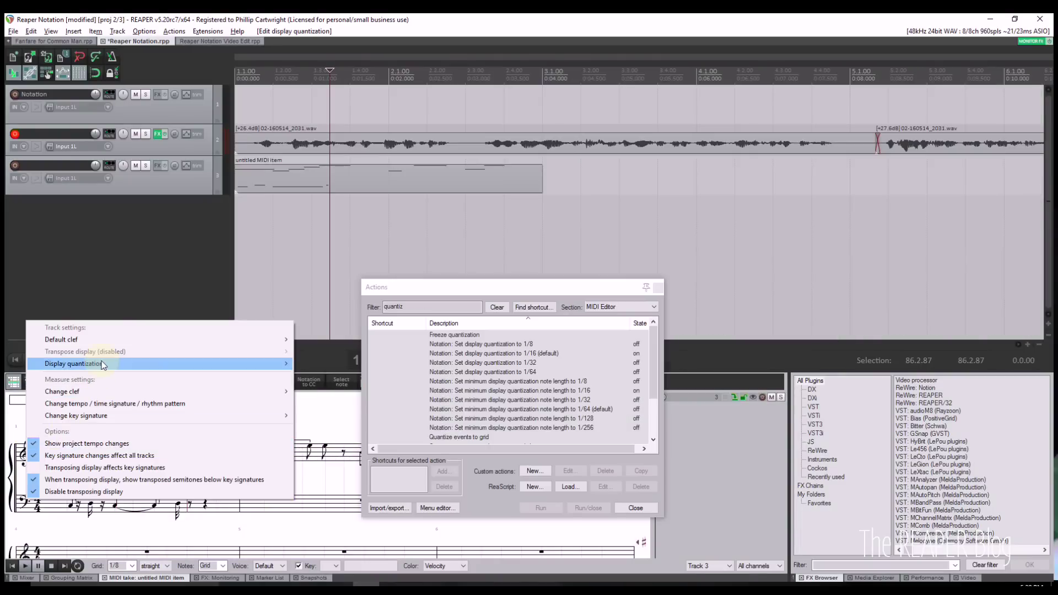
mouse_move(102, 365)
mouse_move(322, 363)
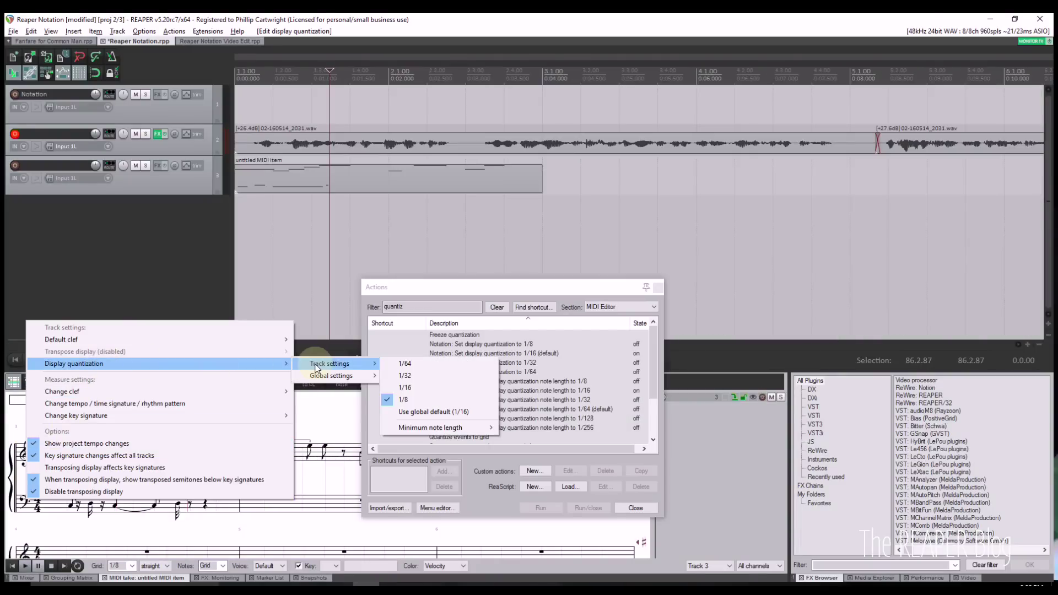
left_click(397, 363)
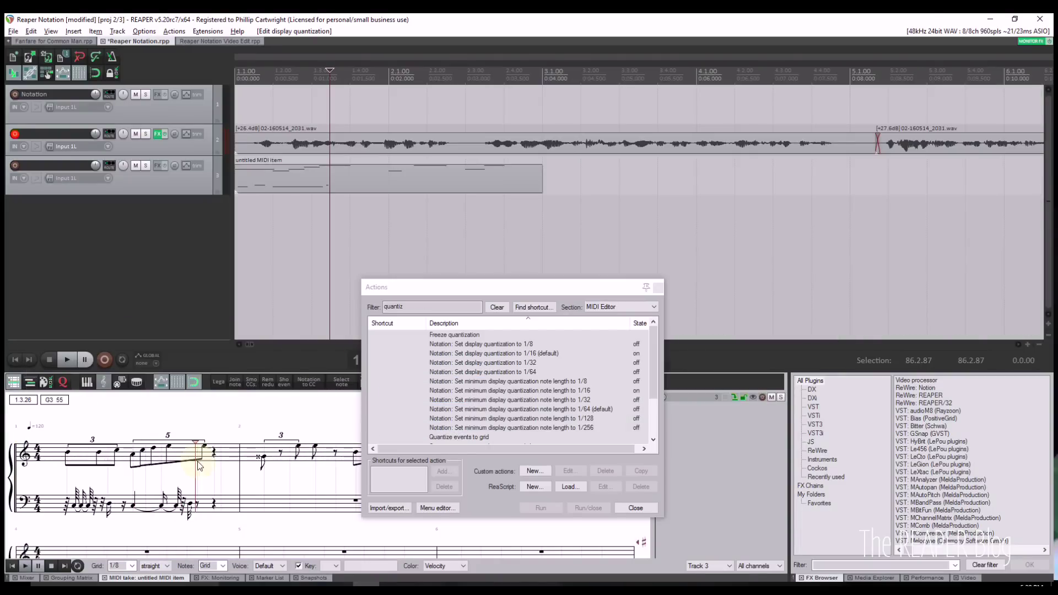
- Set the track's display quantization back to 1/16
right_click(32, 530)
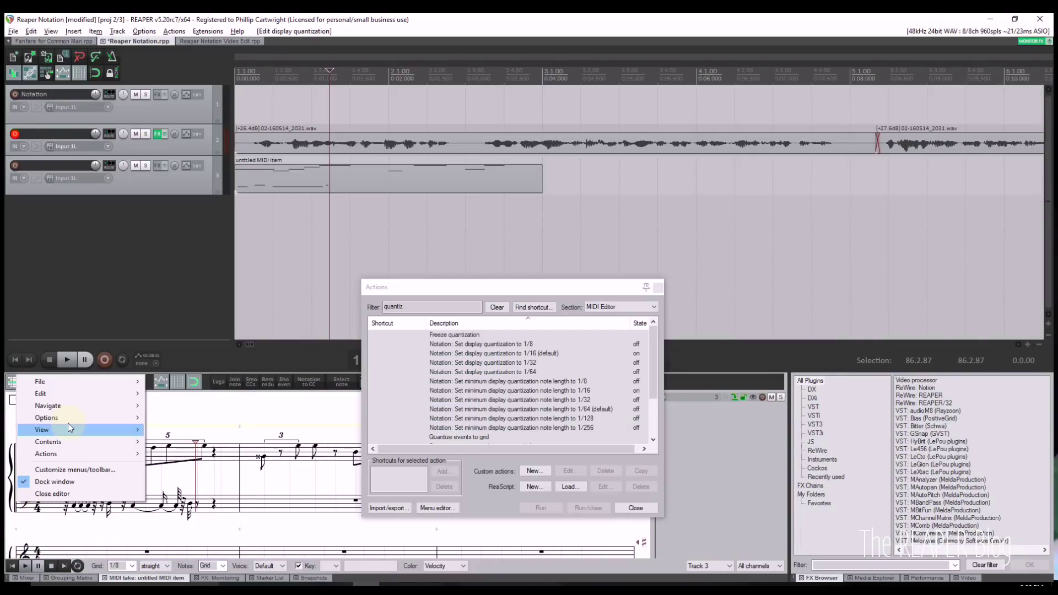
mouse_move(71, 418)
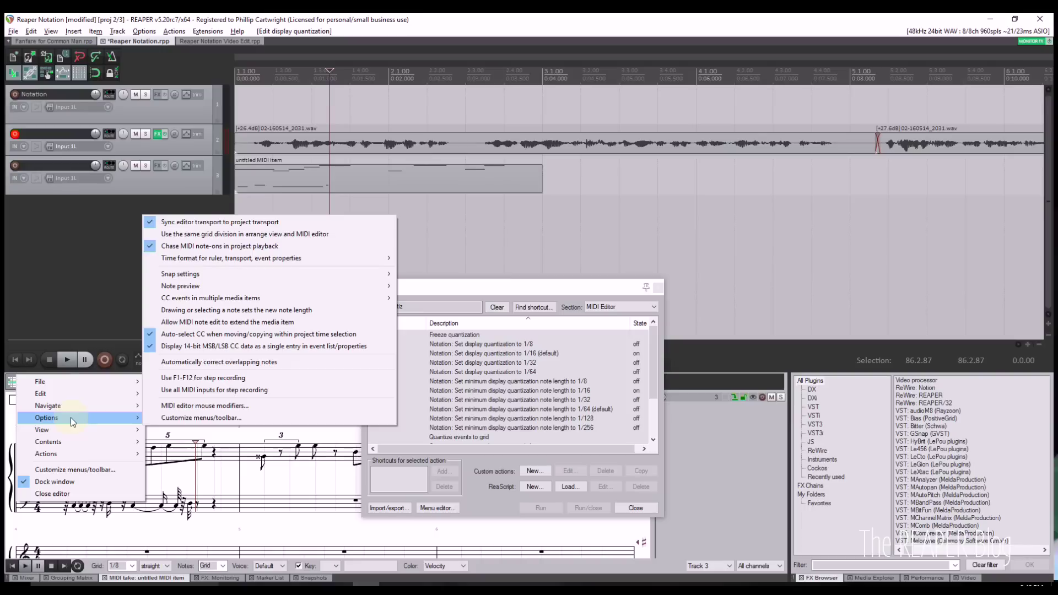
right_click(26, 505)
mouse_move(248, 370)
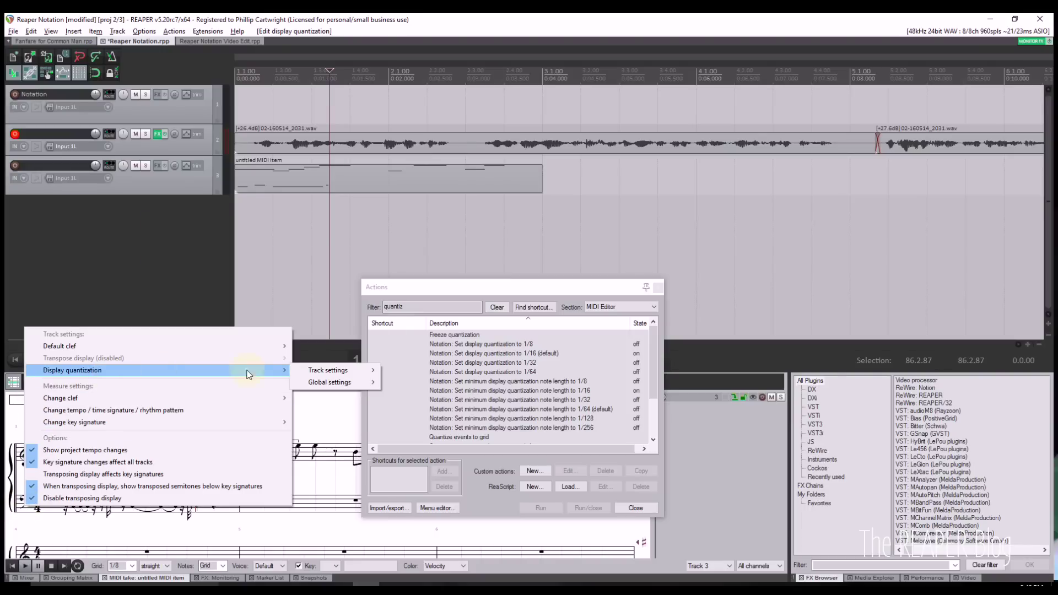
mouse_move(310, 374)
left_click(404, 394)
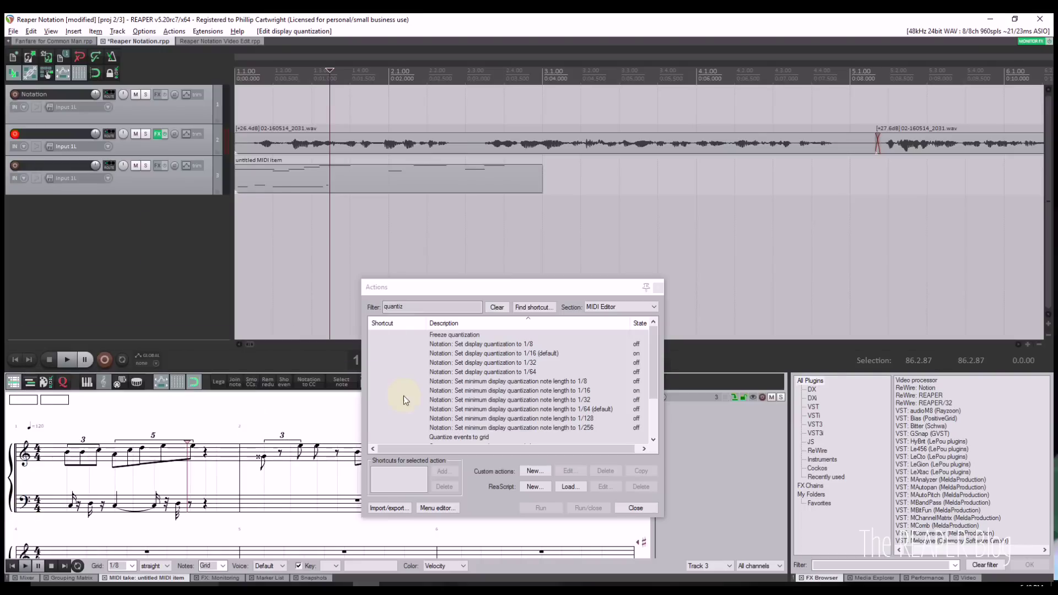
- Reopen the staff's Display quantization track settings submenu
right_click(26, 506)
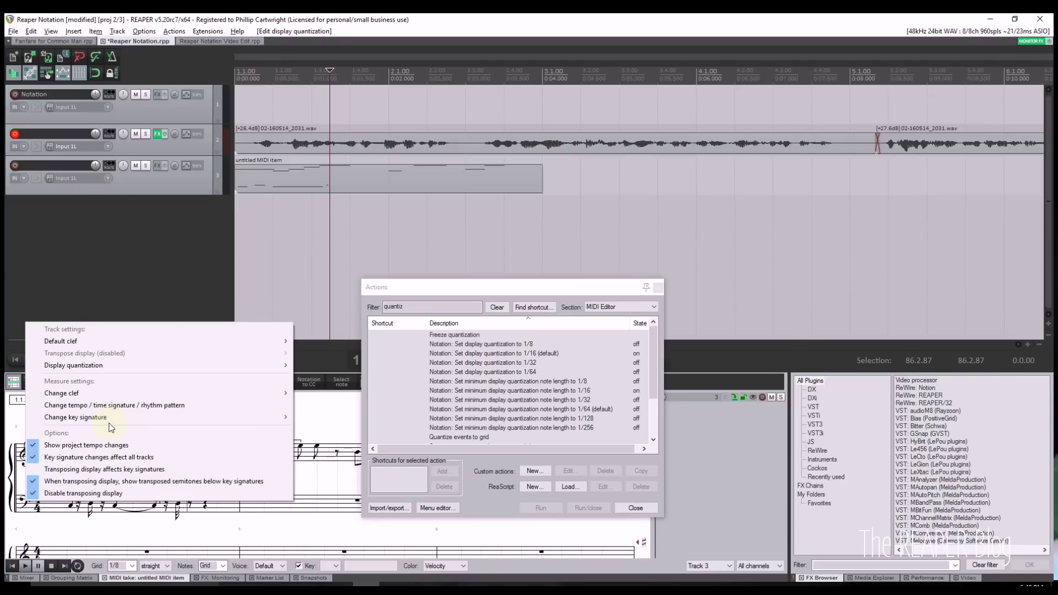
mouse_move(141, 371)
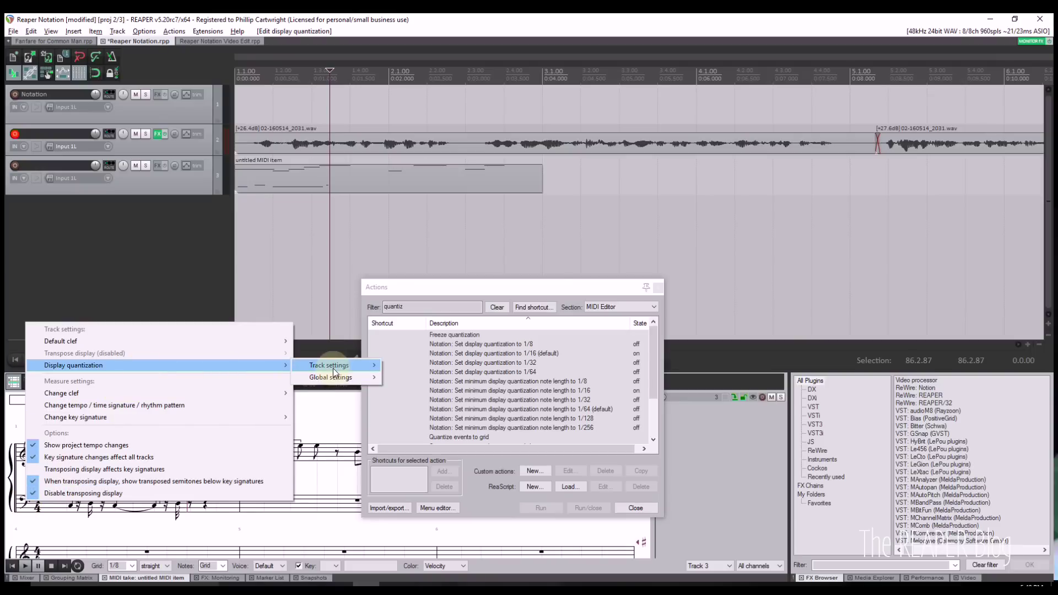
mouse_move(331, 367)
mouse_move(439, 432)
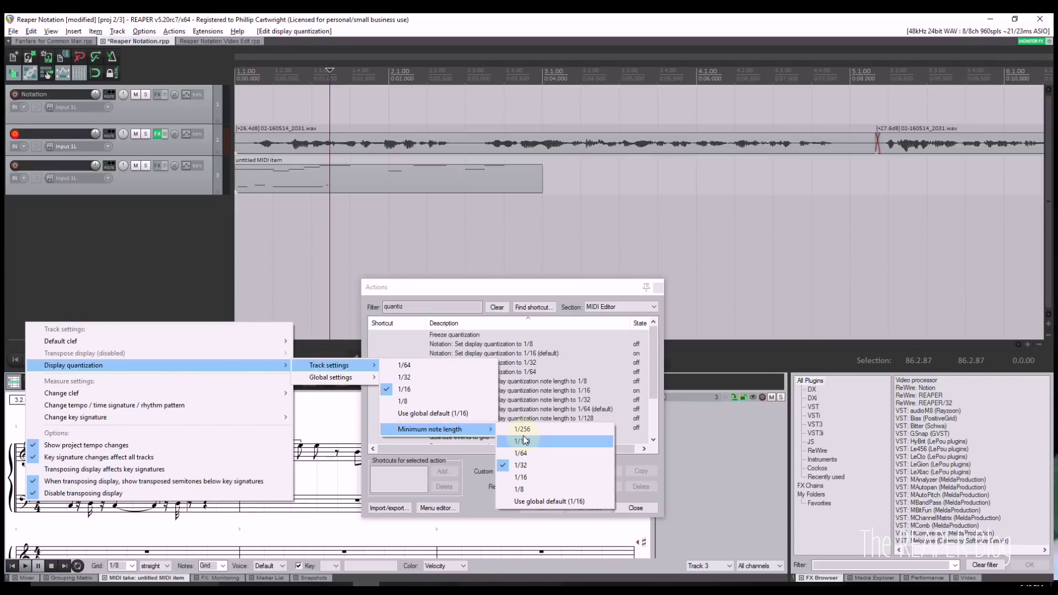
- Set minimum note length to 1/16, then enter and select three eighth notes in measure 3
left_click(527, 477)
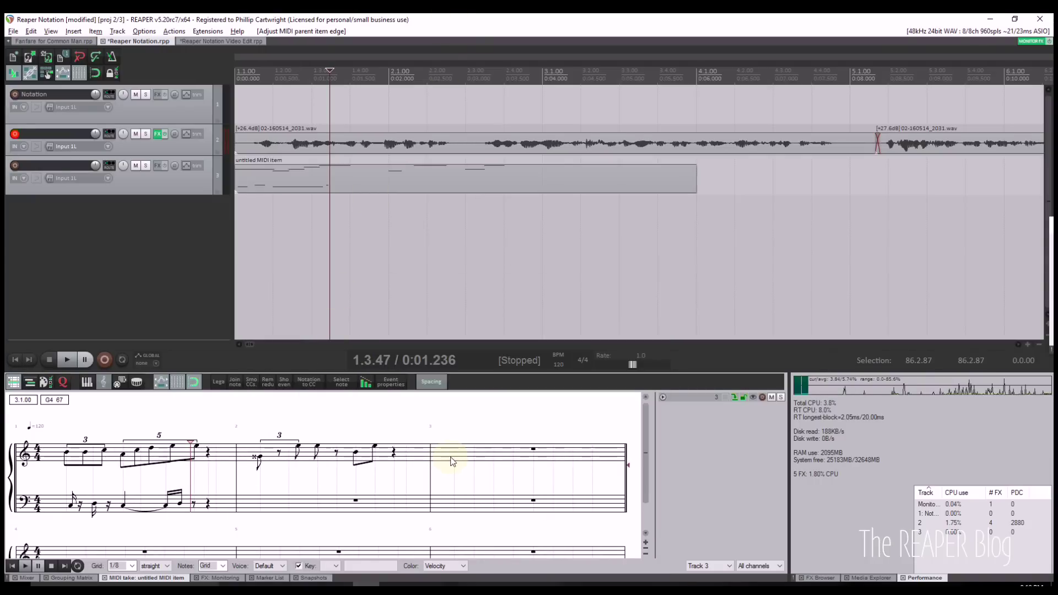
left_click(455, 454)
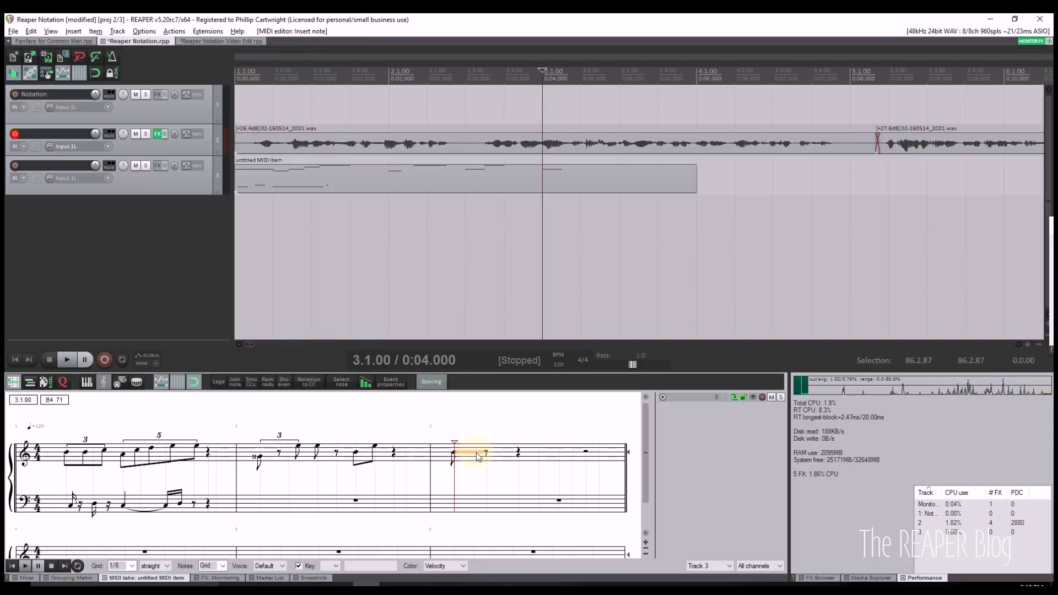
left_click_drag(486, 448, 525, 451)
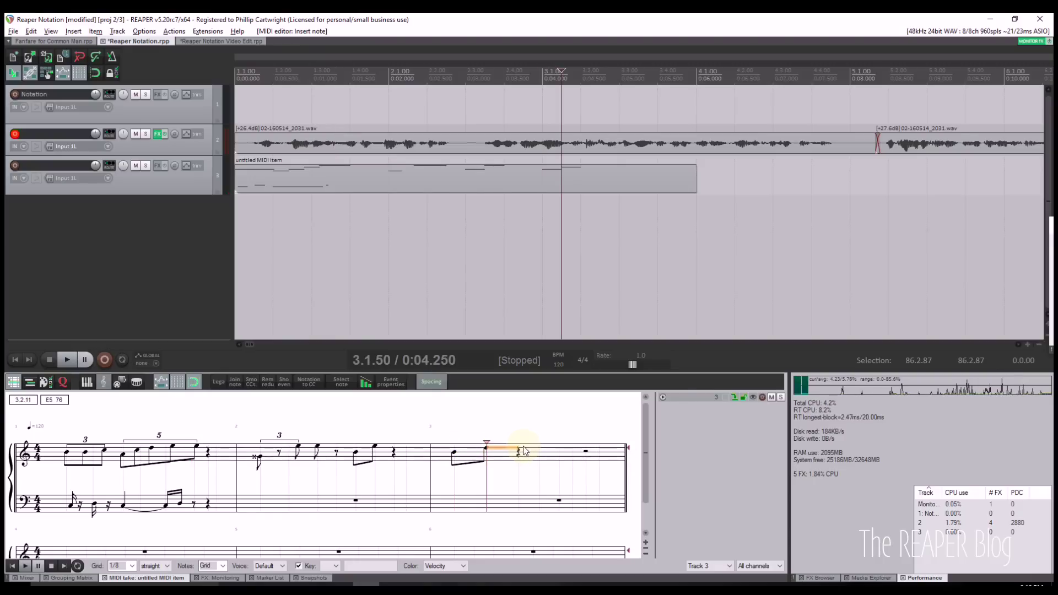
left_click(523, 447)
left_click_drag(450, 481, 512, 449)
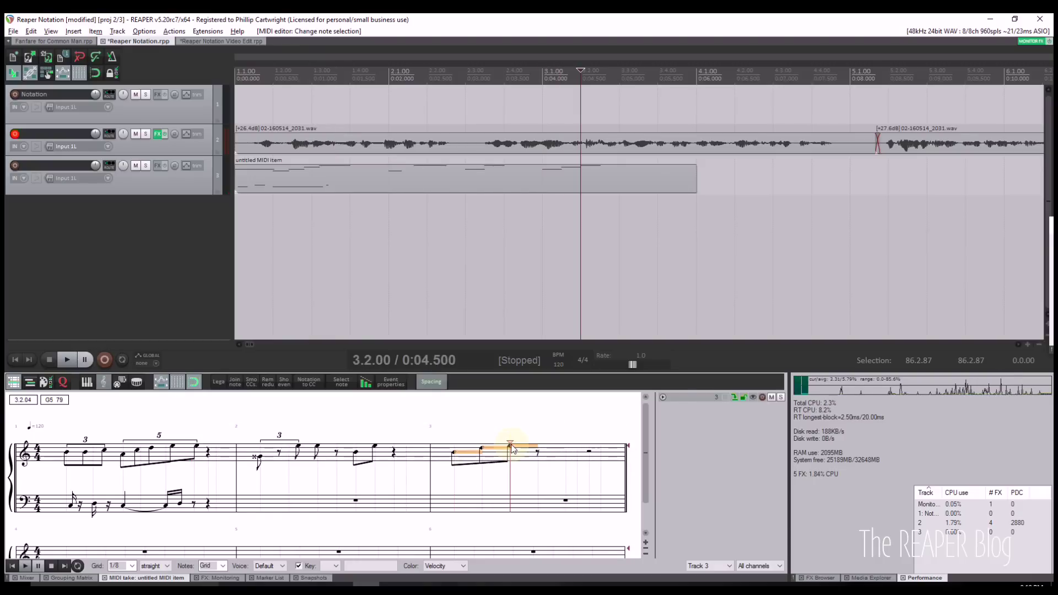
- Group the three selected measure-3 notes into a 3:2 eighth-note triplet
right_click(517, 451)
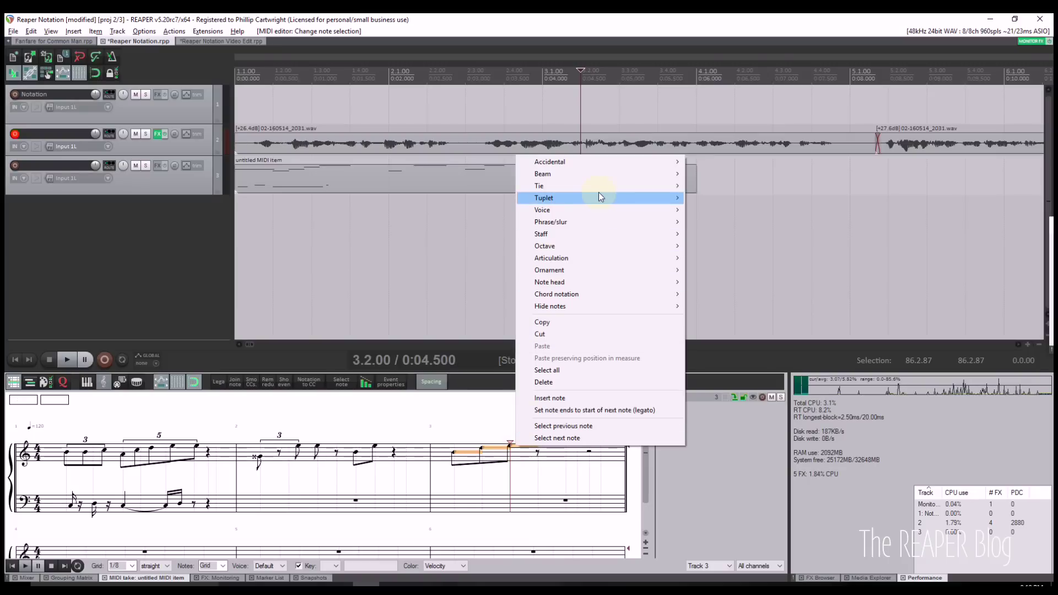
mouse_move(601, 197)
left_click(707, 196)
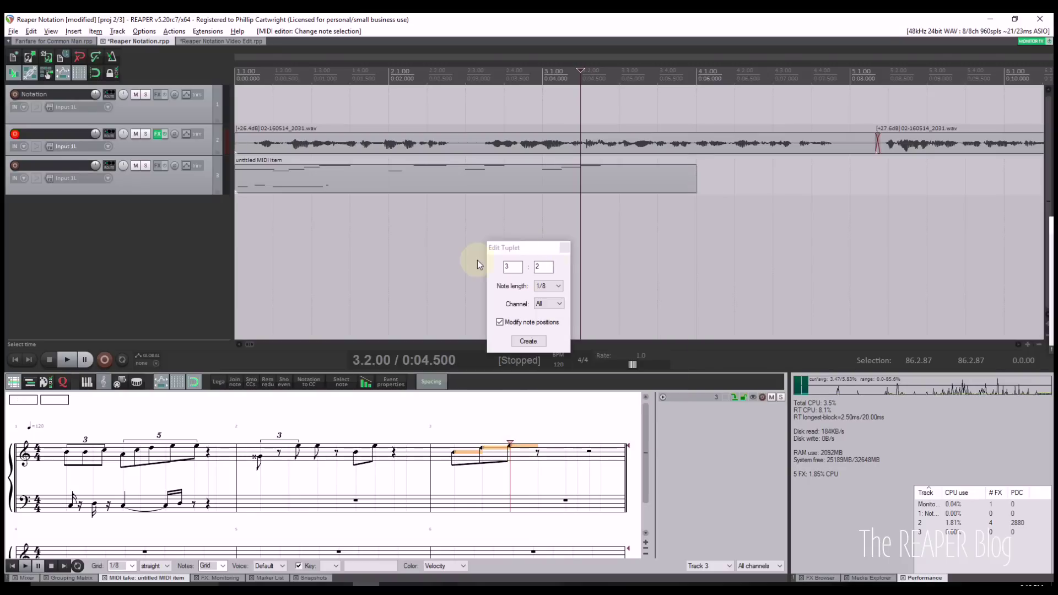
left_click(528, 341)
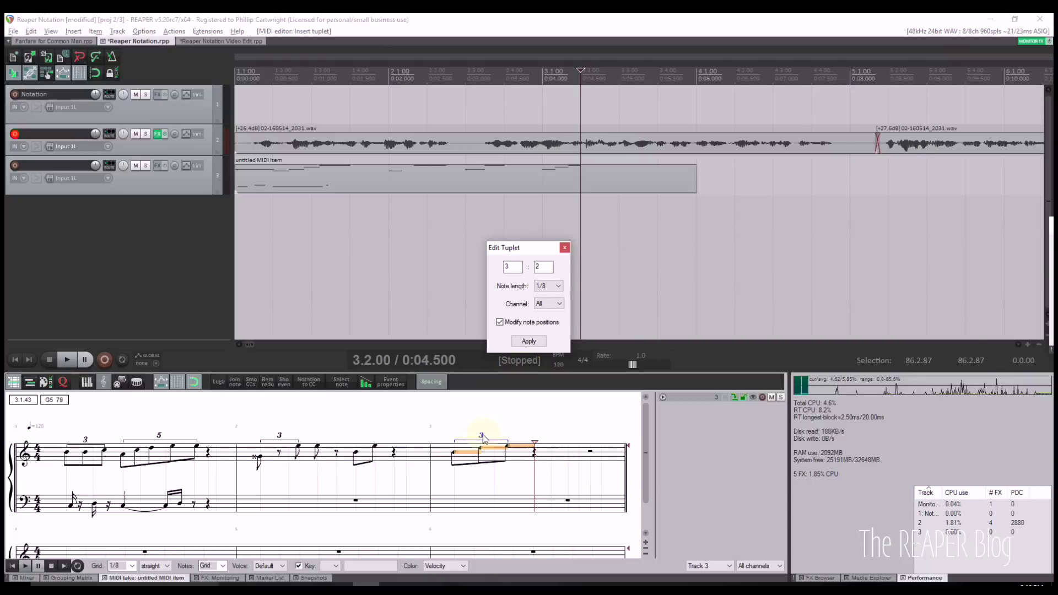
- Close the Edit Tuplet dialog and browse the notation right-click menu without choosing anything
left_click(565, 248)
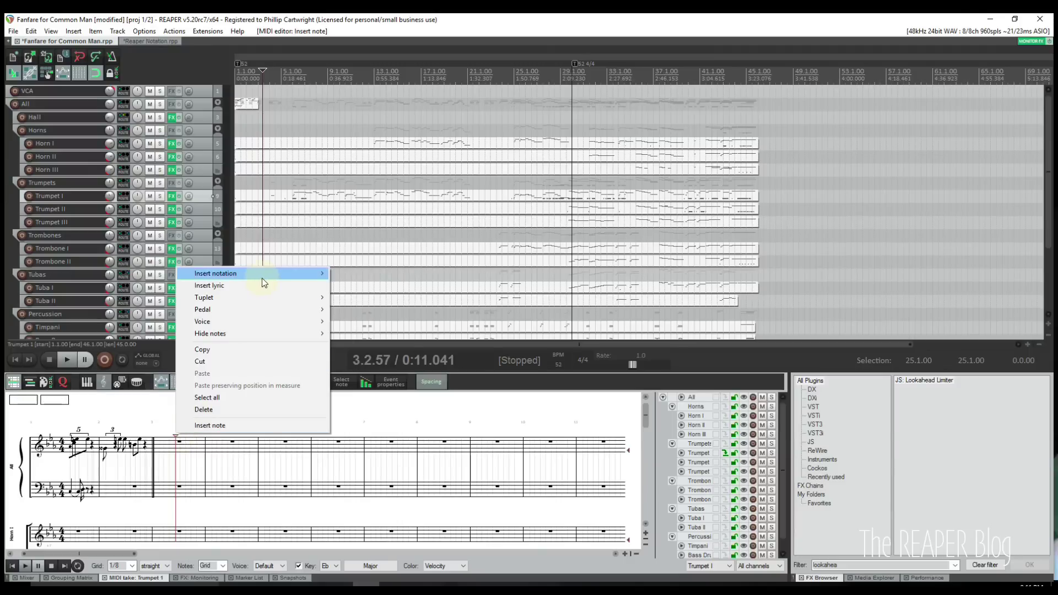
mouse_move(279, 277)
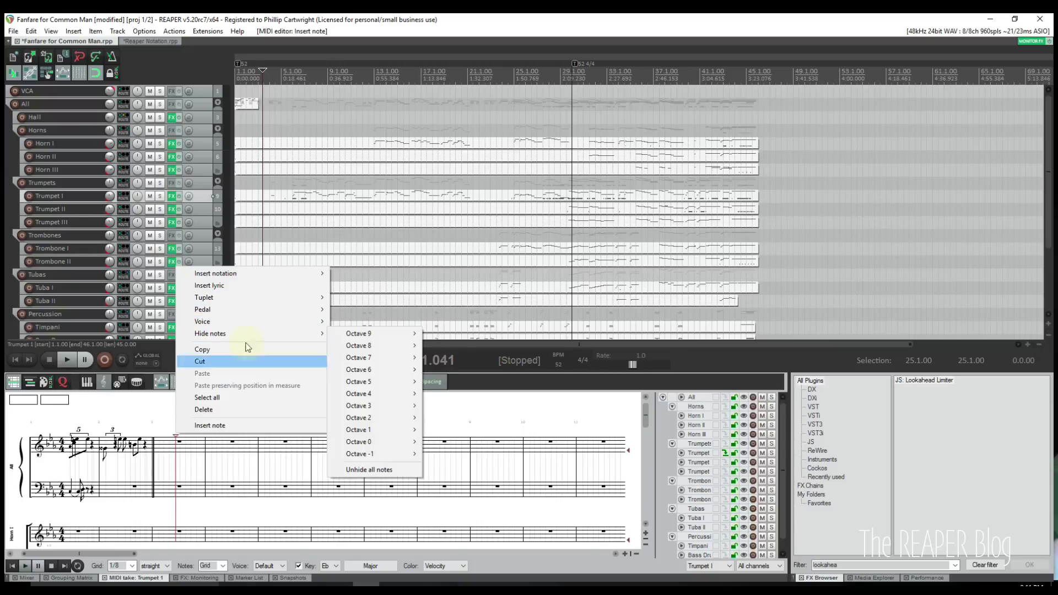
mouse_move(230, 309)
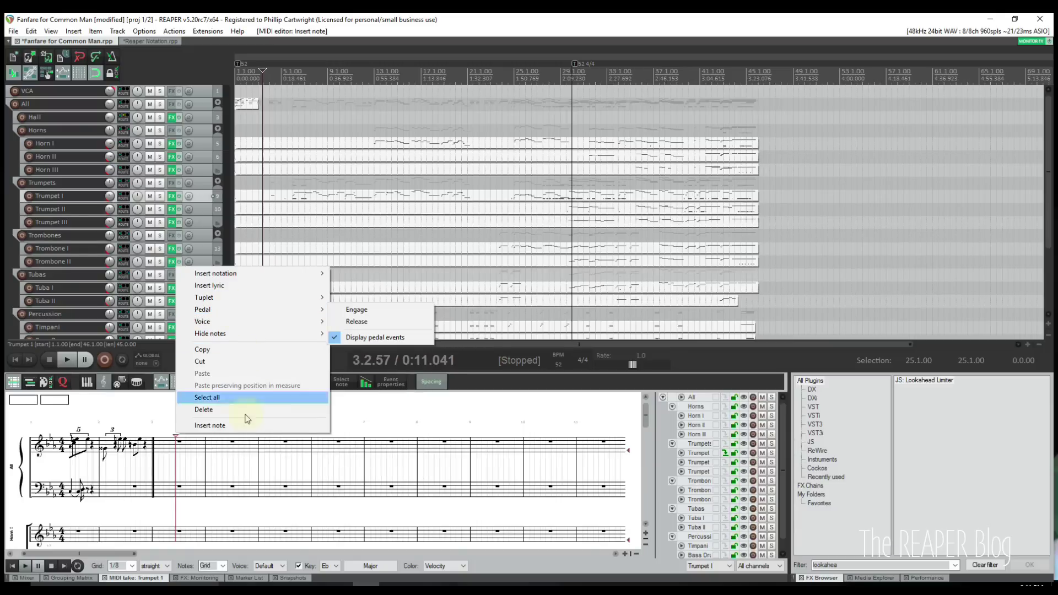
left_click(131, 444)
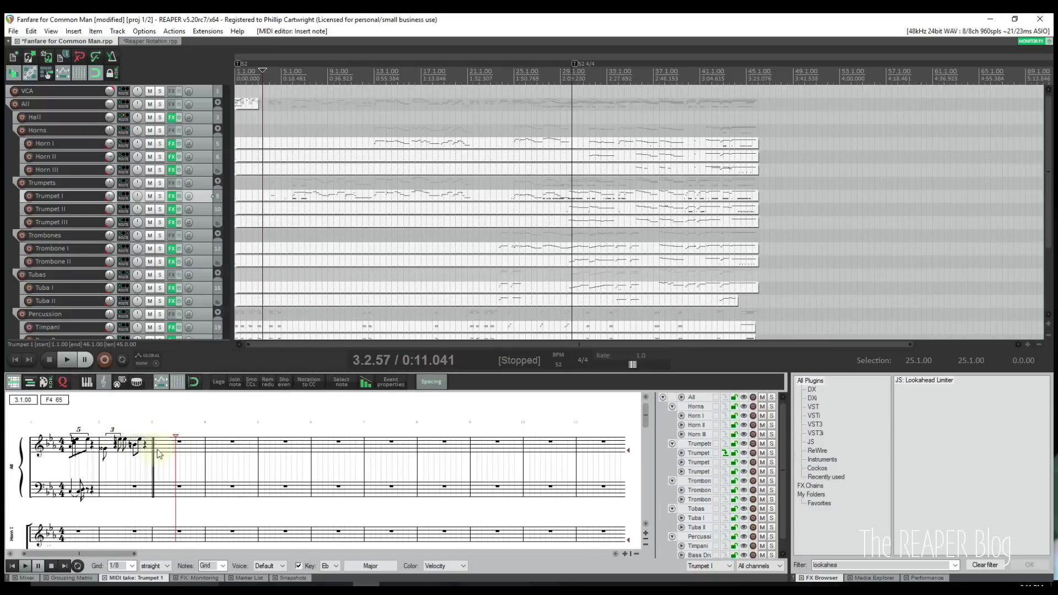
- Add a pedal engage mark below the Trumpet I staff
right_click(131, 441)
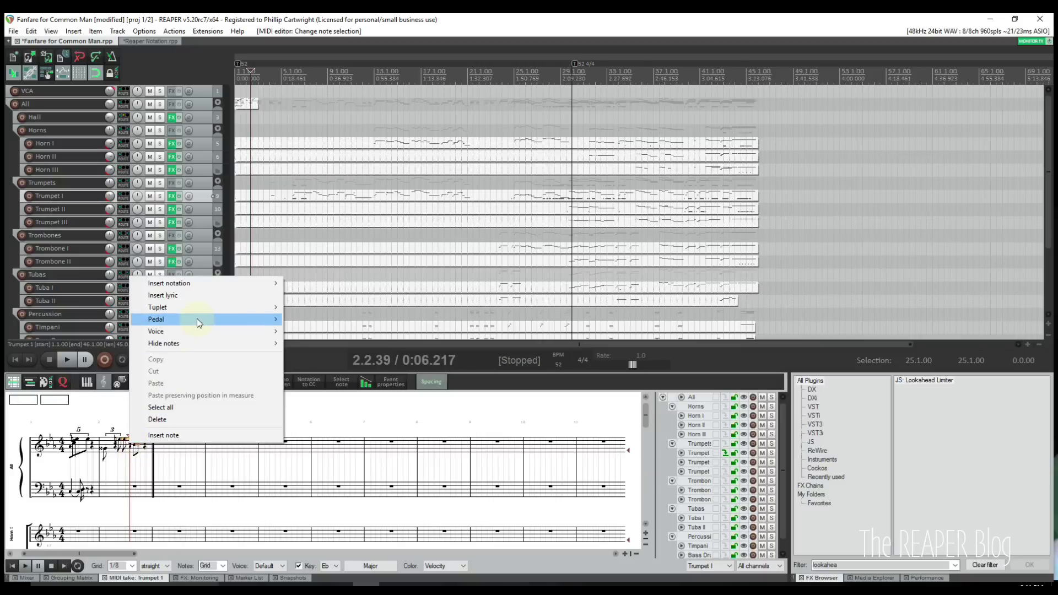
mouse_move(198, 319)
left_click(308, 320)
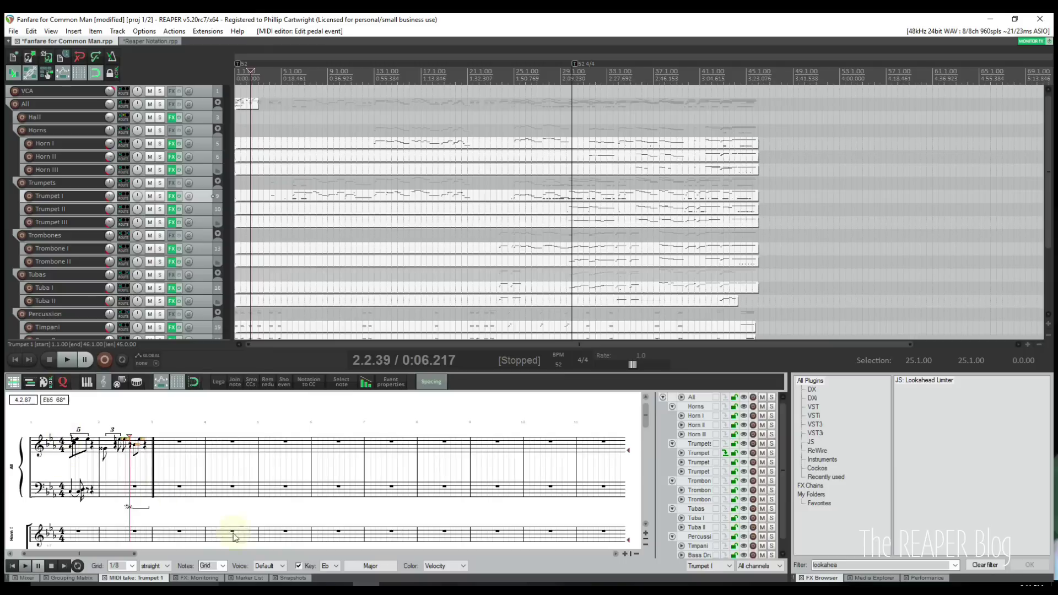
- Select a group of Horn I notes and open their Voice options
left_click_drag(140, 552, 288, 554)
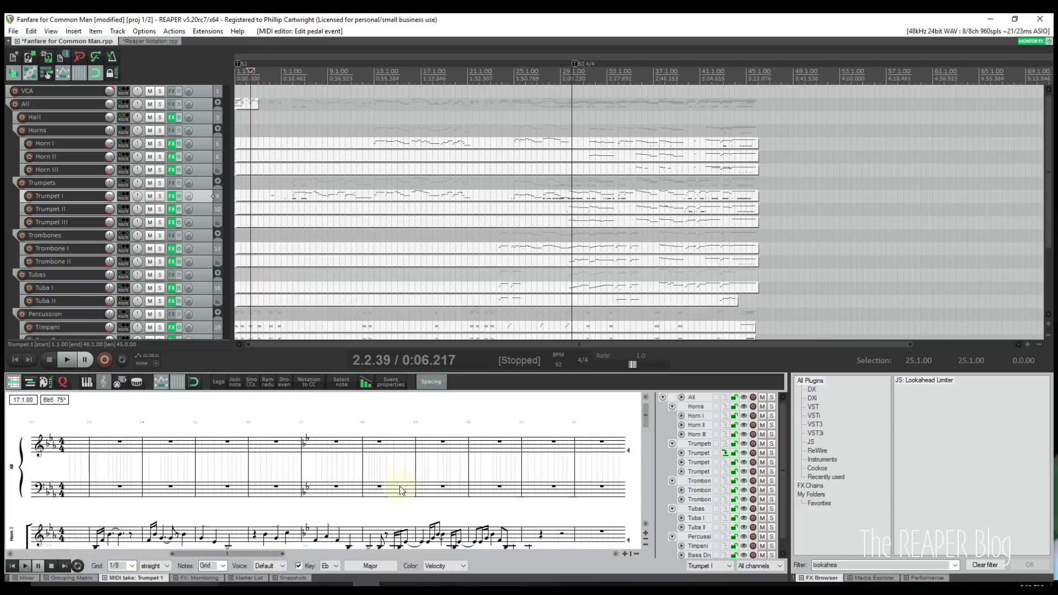
left_click_drag(641, 419, 649, 438)
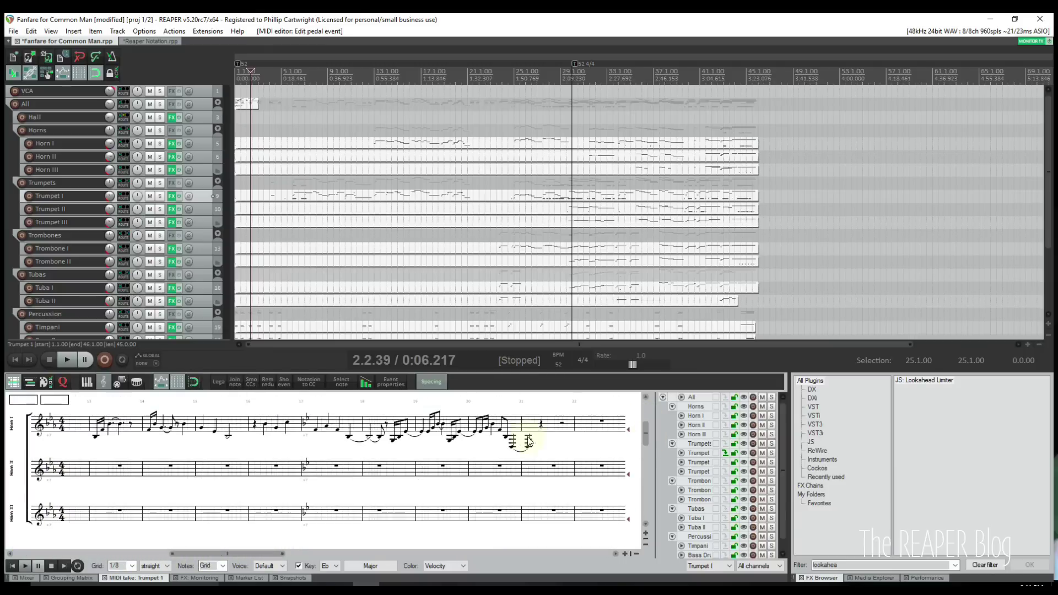
left_click_drag(320, 413, 468, 449)
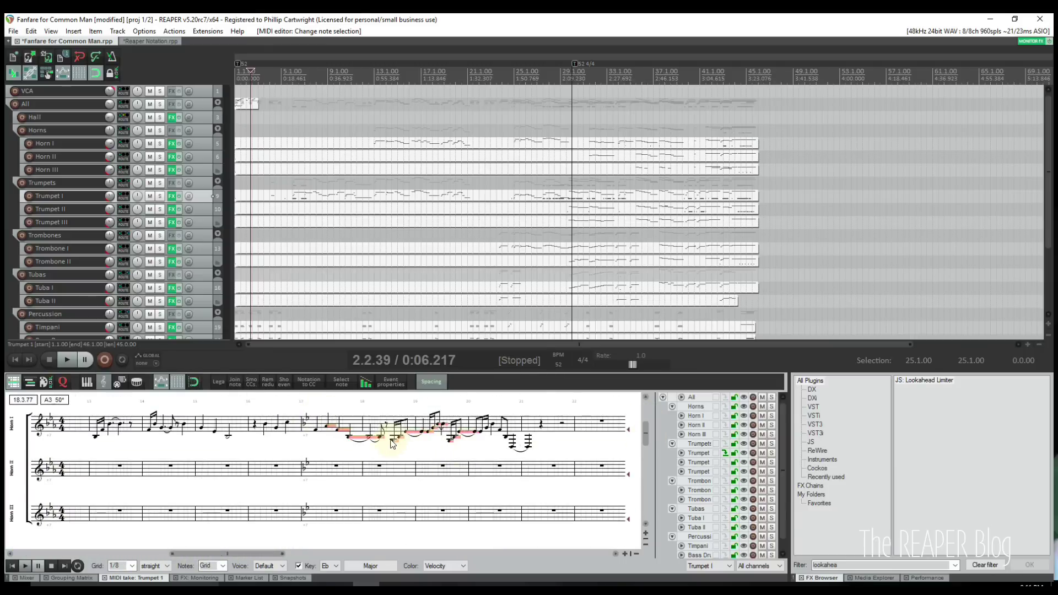
right_click(392, 444)
mouse_move(470, 329)
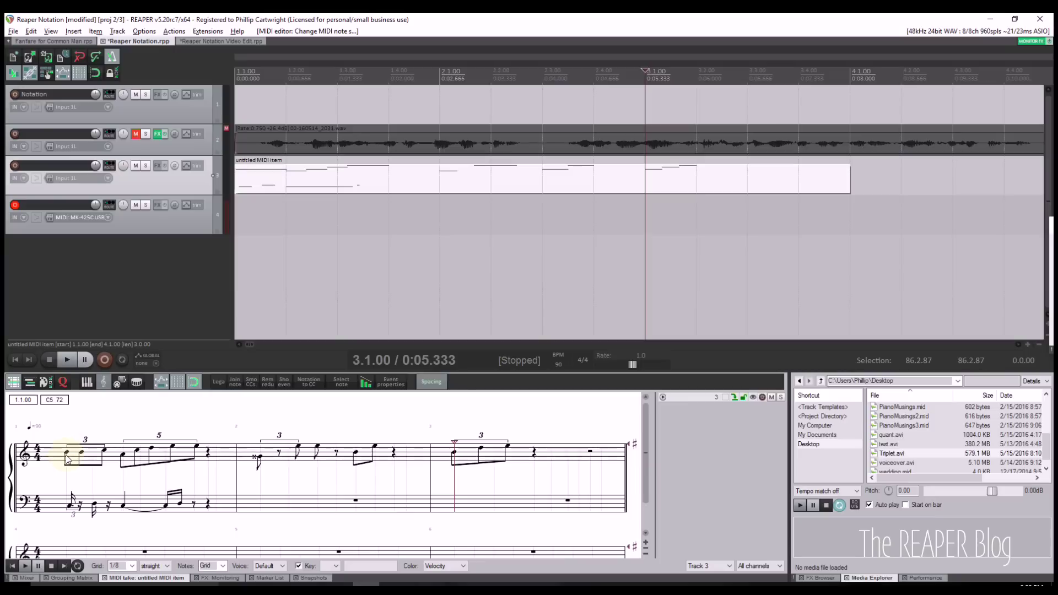
left_click(68, 458)
right_click(68, 457)
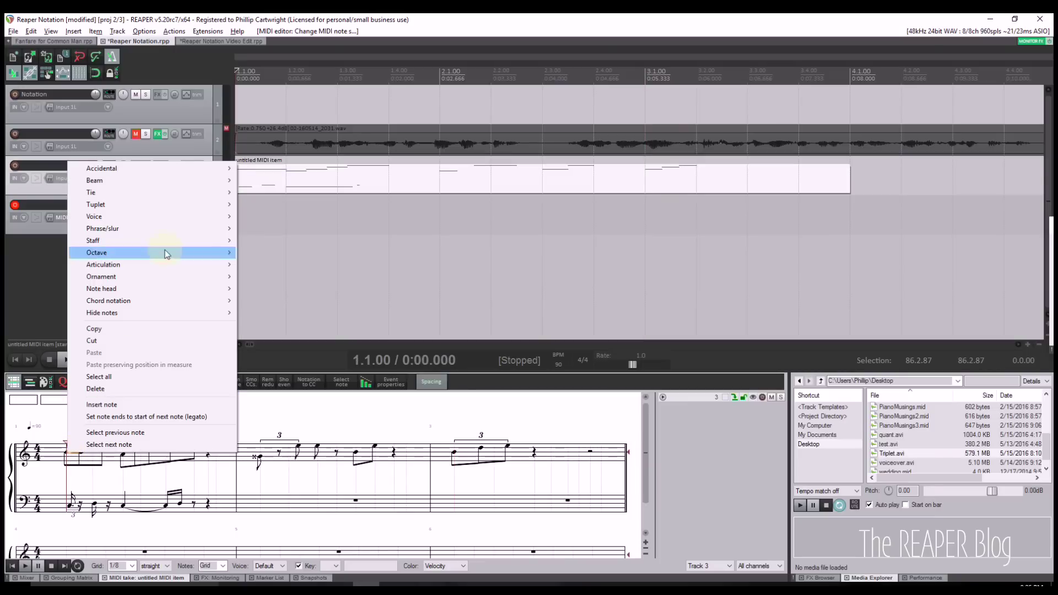
mouse_move(181, 169)
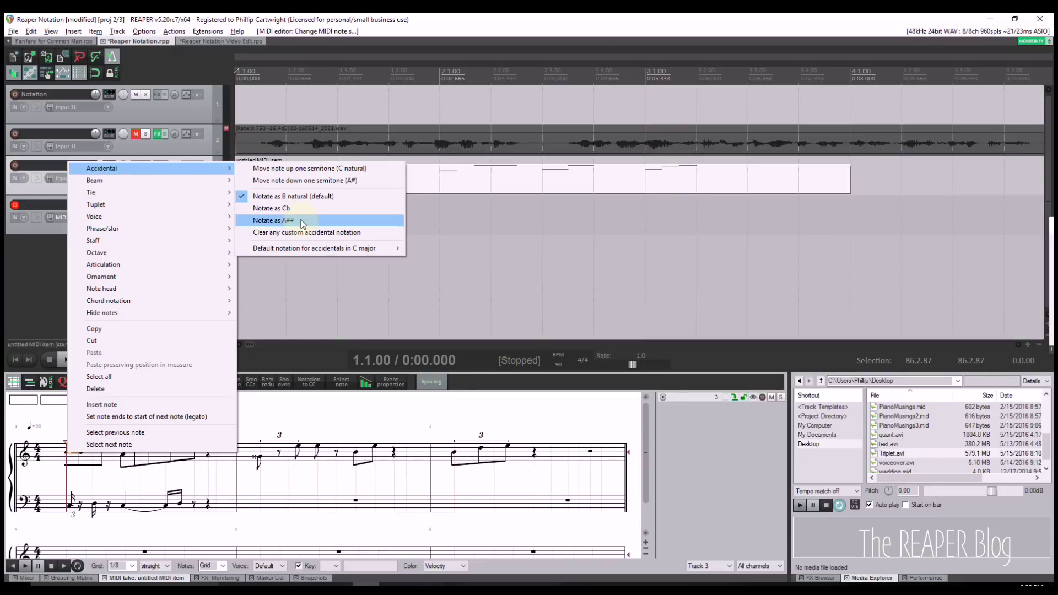
right_click(42, 467)
right_click(24, 450)
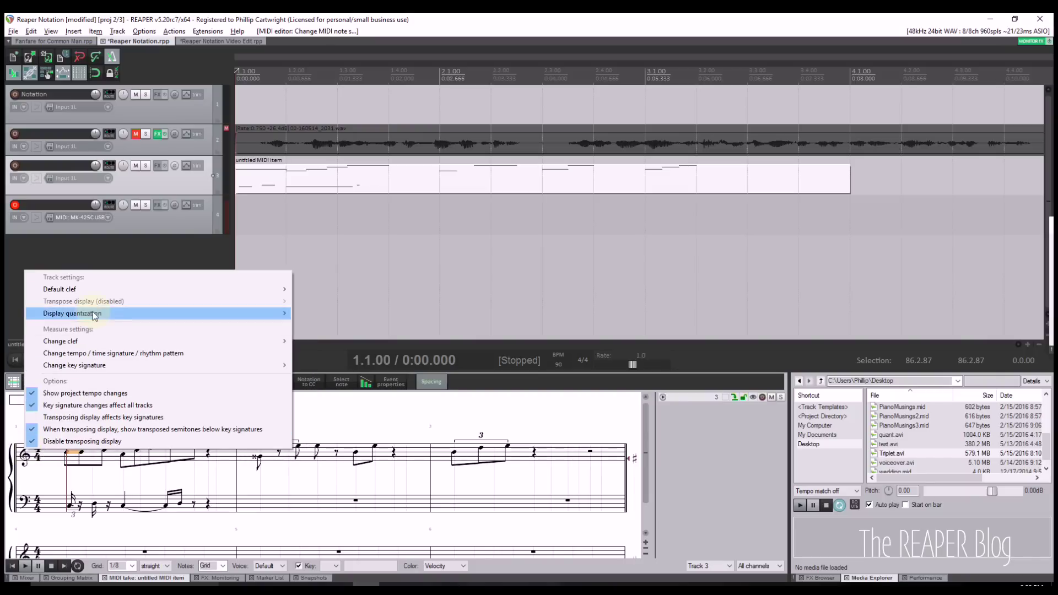
mouse_move(100, 293)
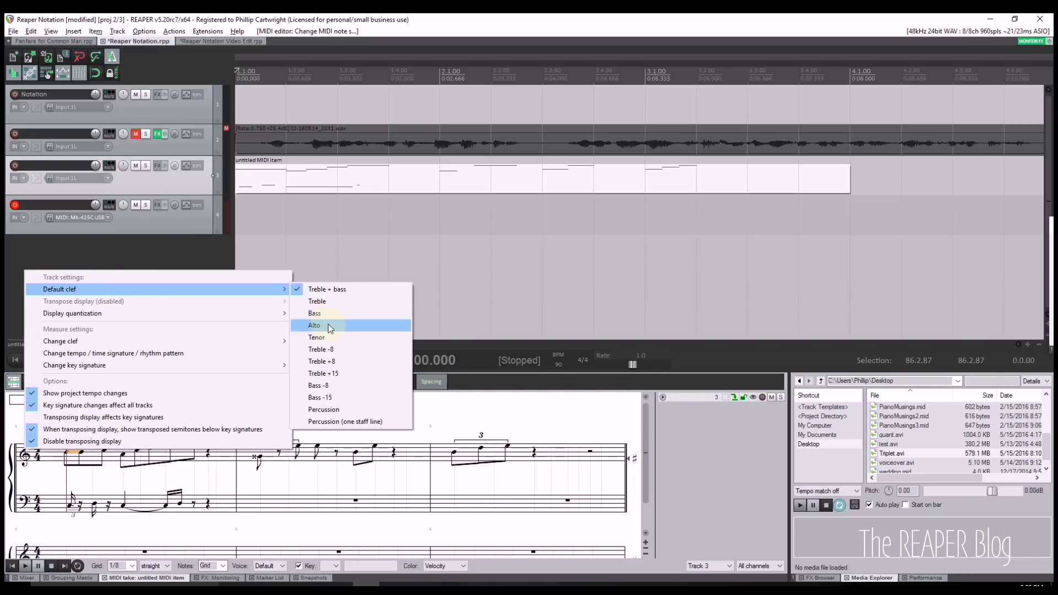
left_click(442, 462)
right_click(441, 461)
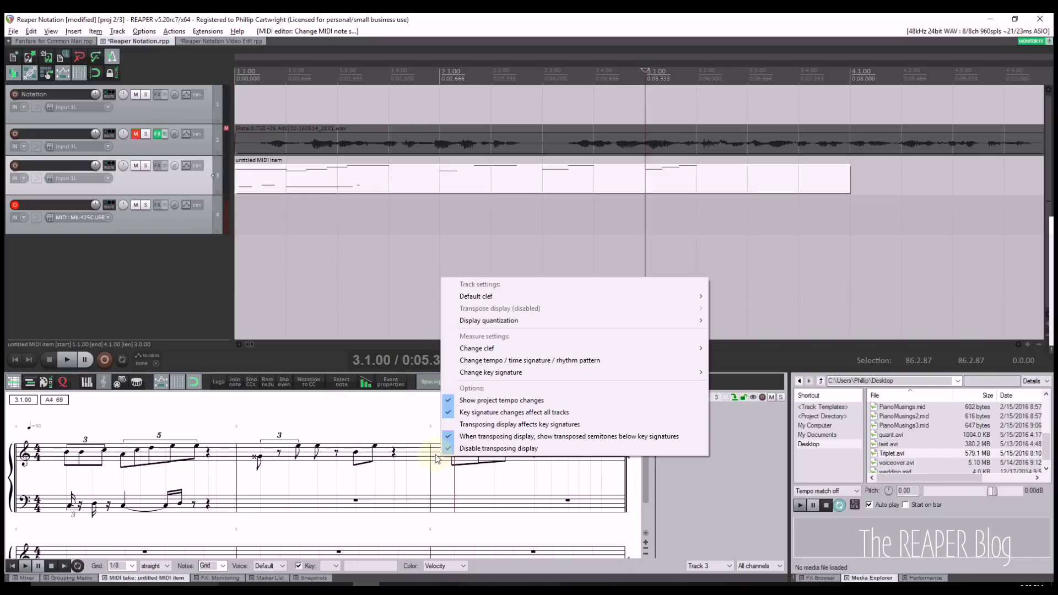
left_click(279, 464)
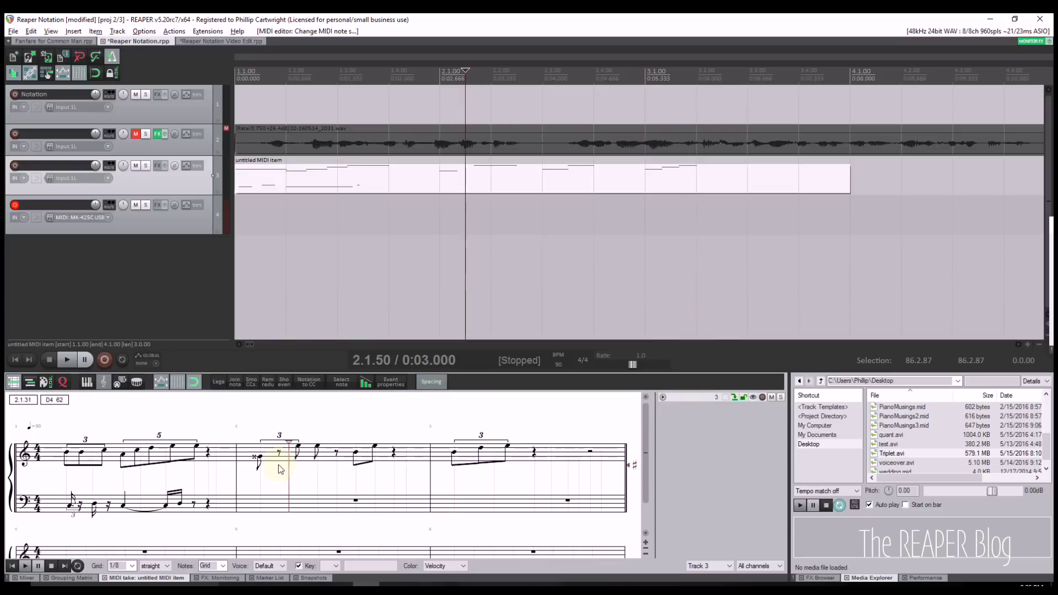
- Set the staves' default clef to Percussion
right_click(24, 452)
mouse_move(66, 296)
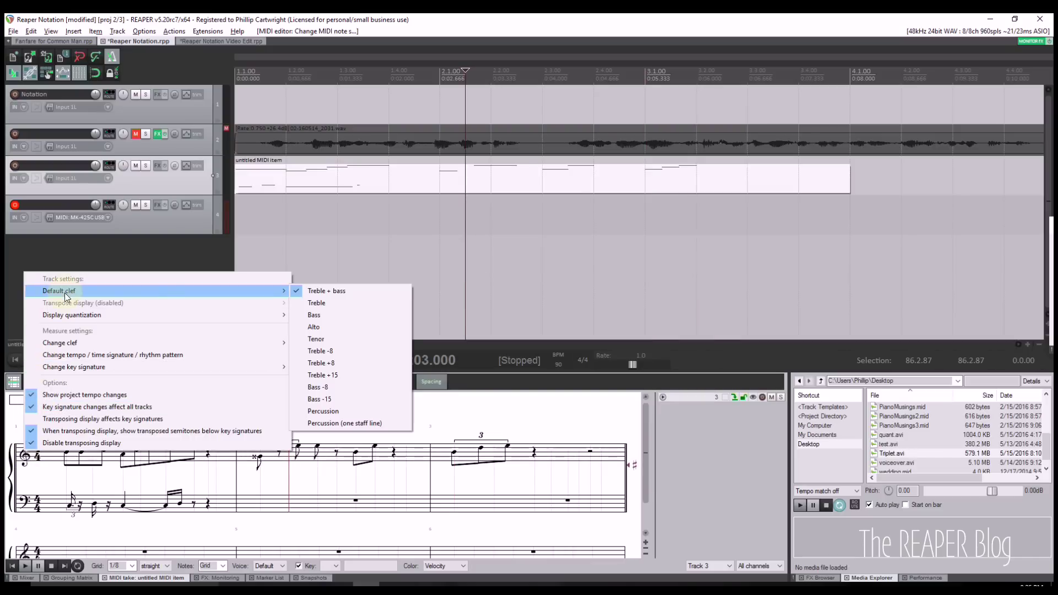
left_click(325, 412)
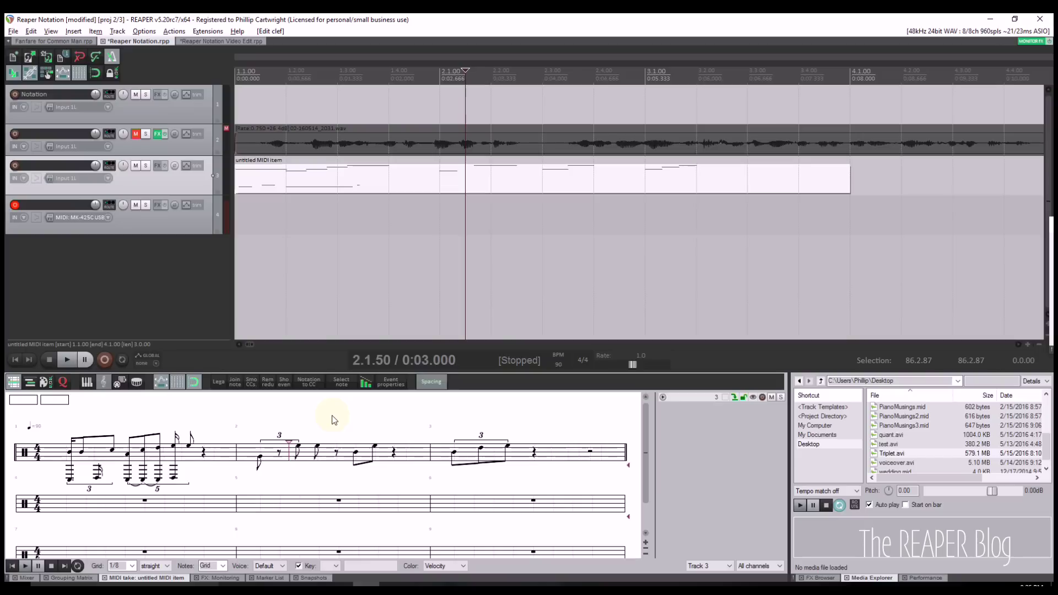
- Give all notes at the selected pitch square note heads
right_click(175, 448)
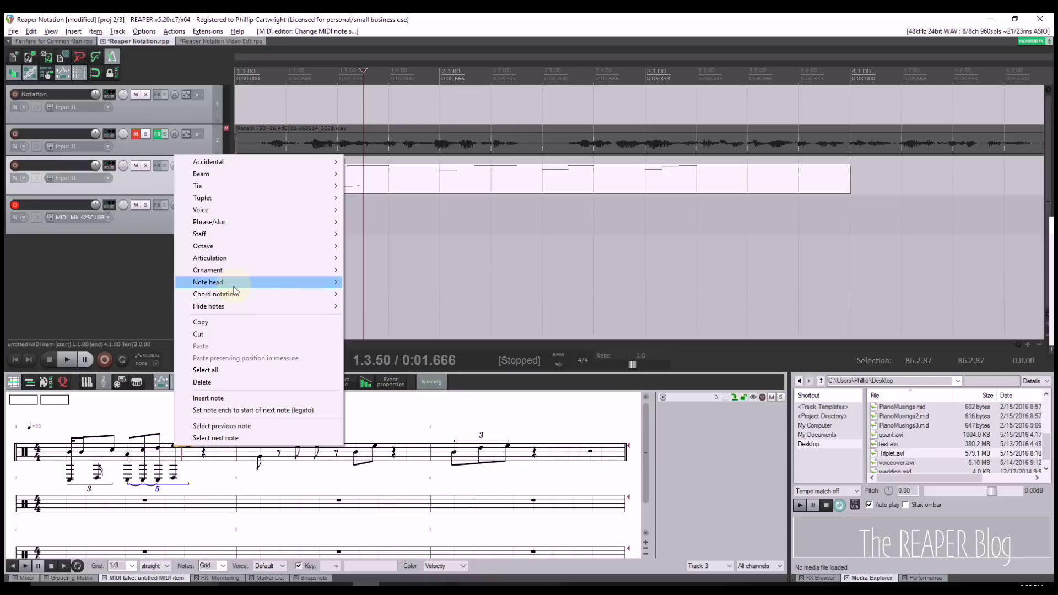
mouse_move(260, 285)
mouse_move(388, 294)
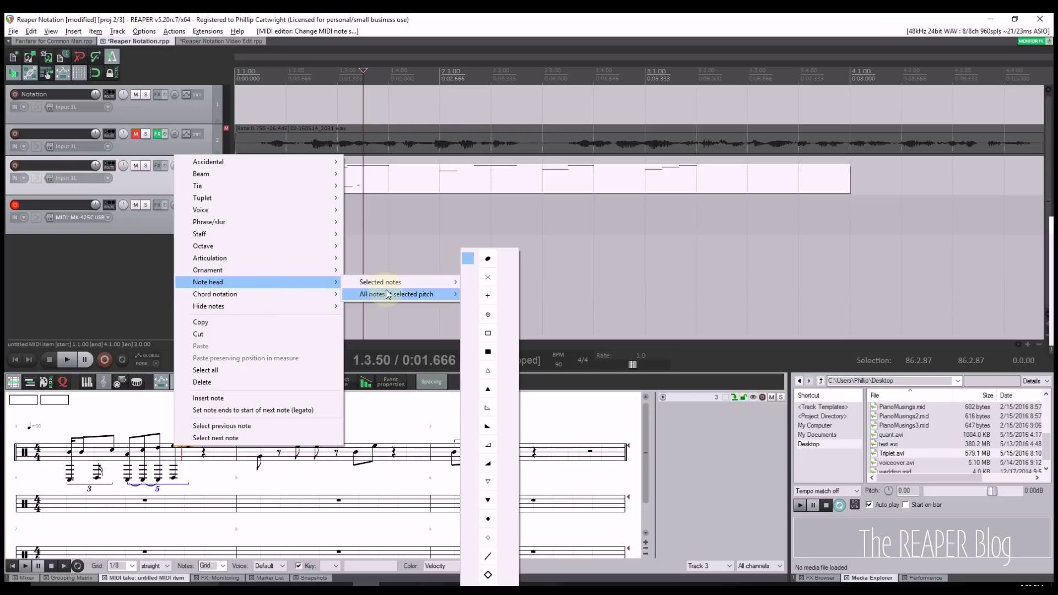
left_click(479, 352)
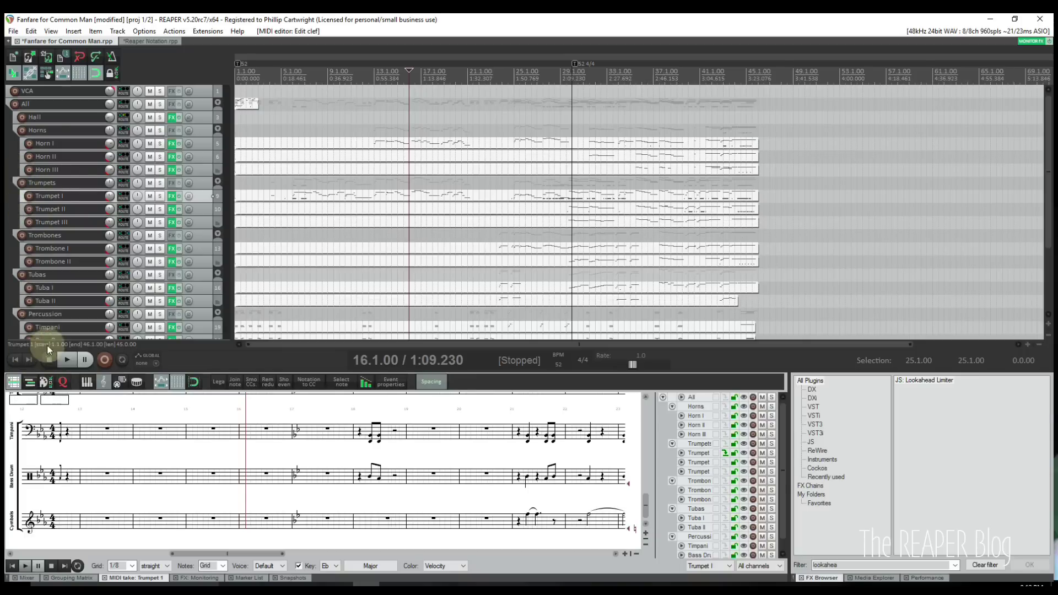
- Show only Trumpet I in the score, then restore all tracks to the notation
scroll(162, 264, "down", 2)
scroll(162, 269, "down", 2)
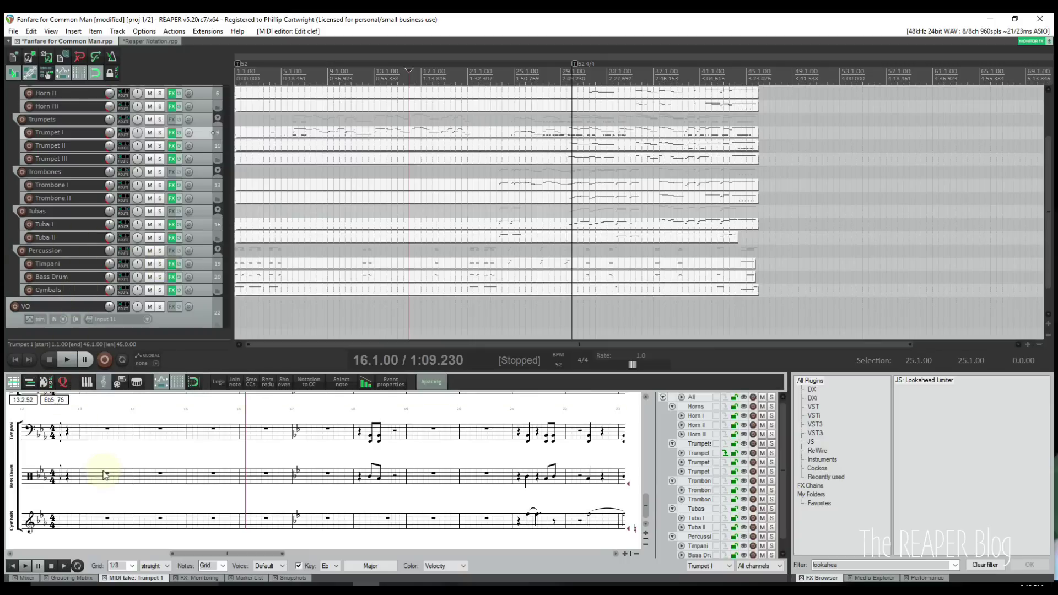
left_click_drag(646, 509, 661, 411)
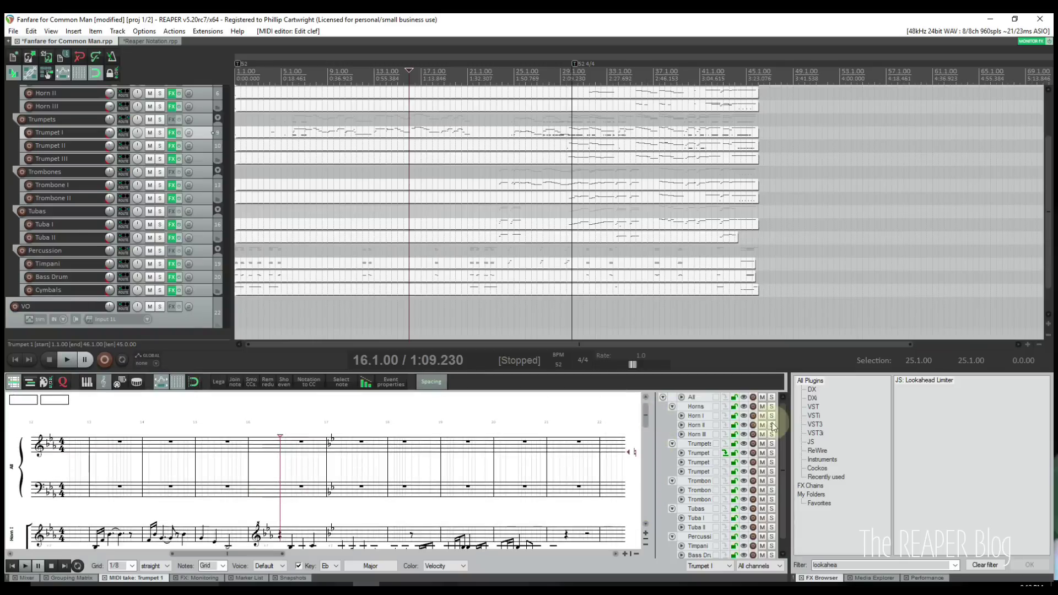
left_click(745, 396)
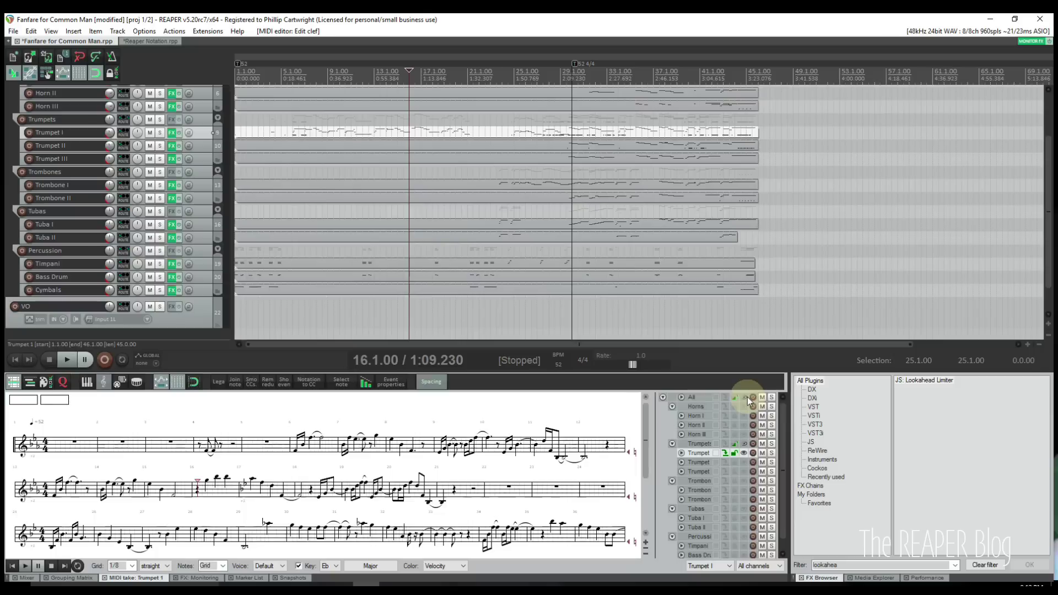
left_click(745, 396)
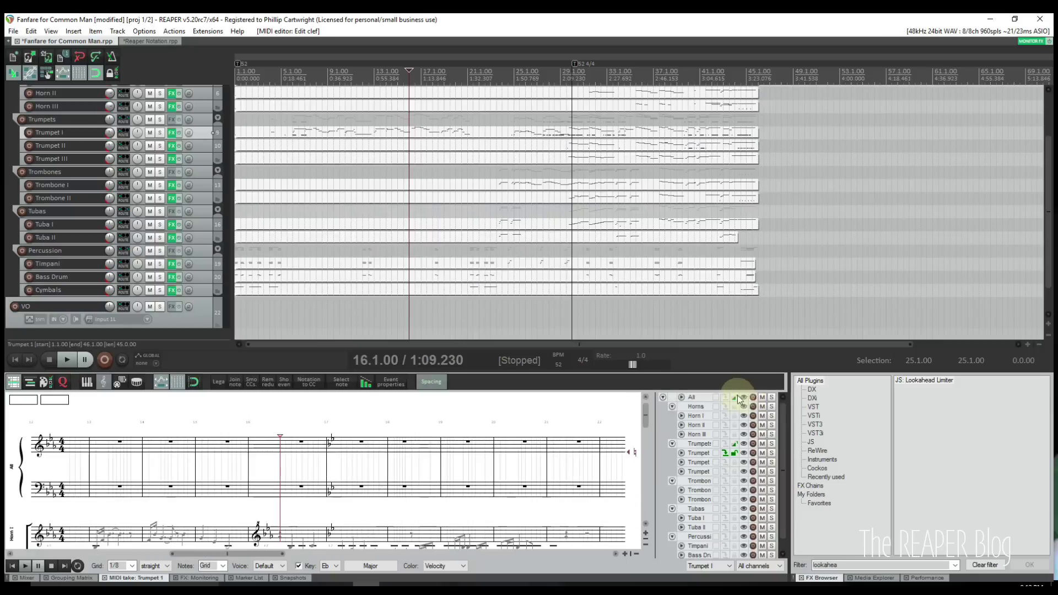
scroll(187, 496, "left", 2)
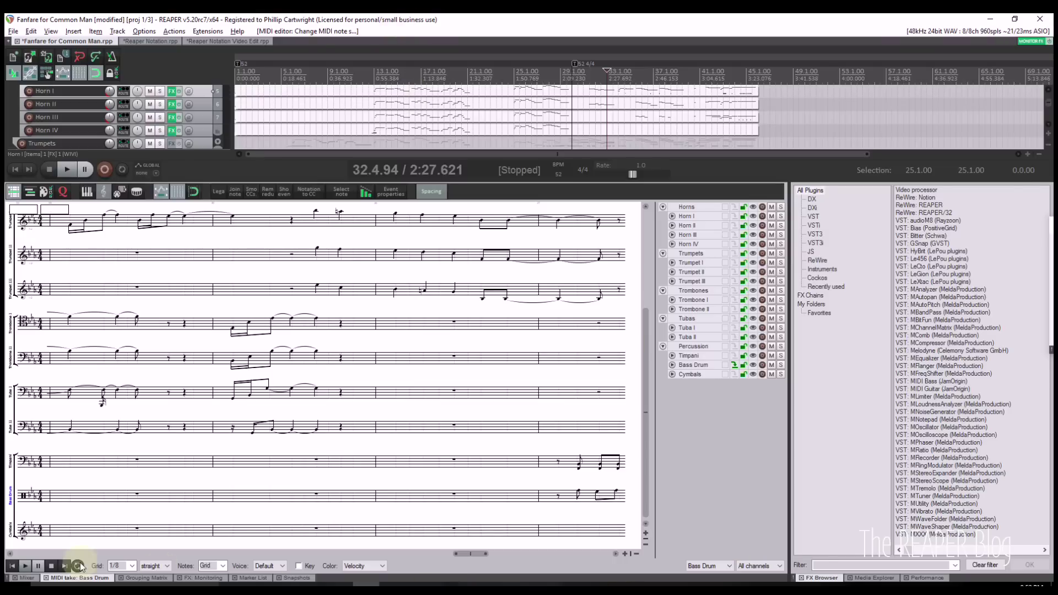
- Bring the horn staves to the top and start playback from measure 16
left_click_drag(473, 554, 230, 571)
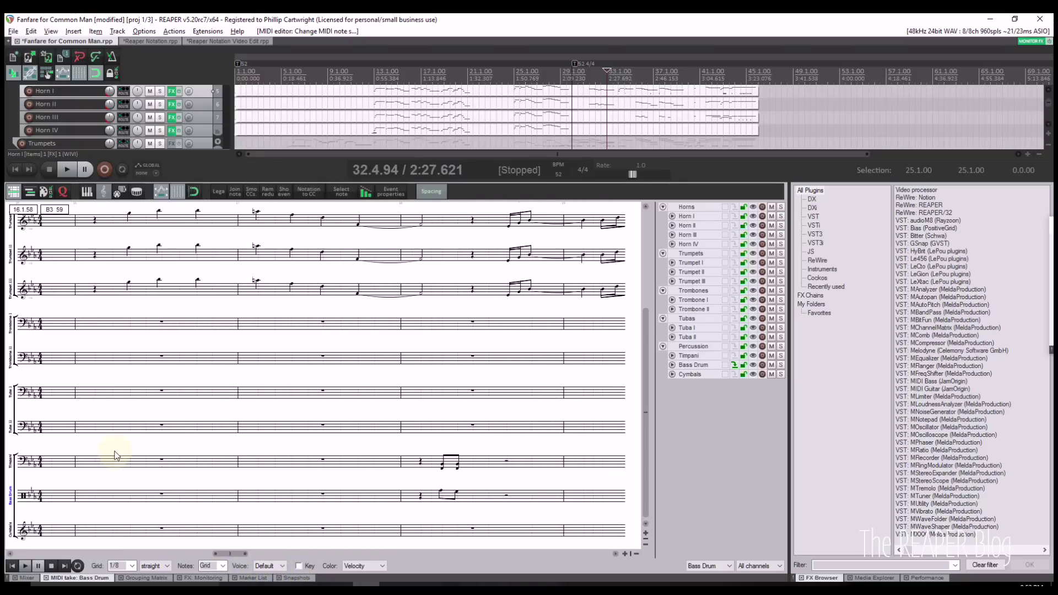
scroll(113, 448, "up", 3)
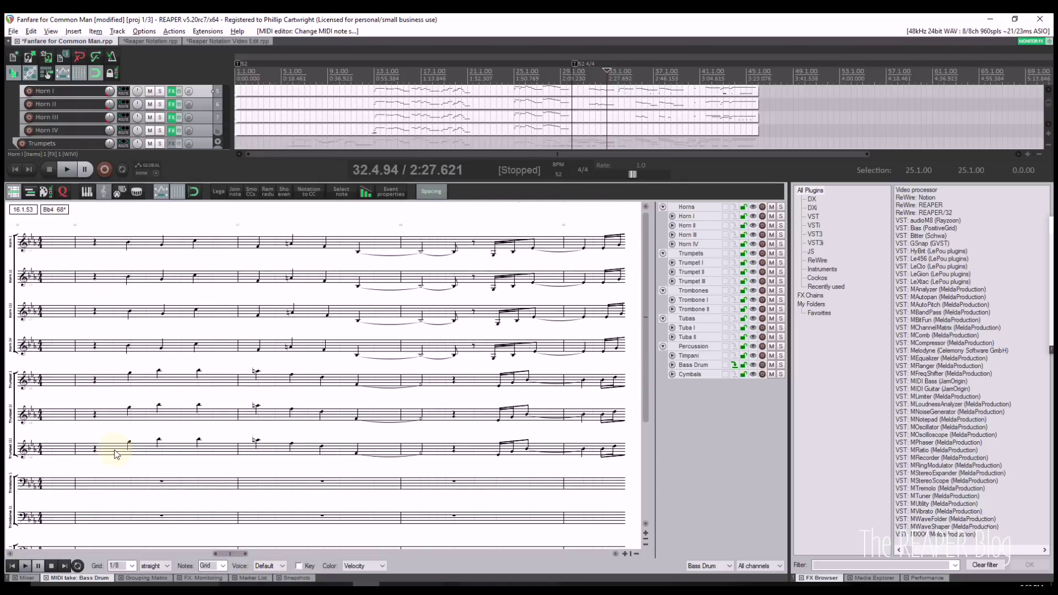
left_click(76, 389)
key("space")
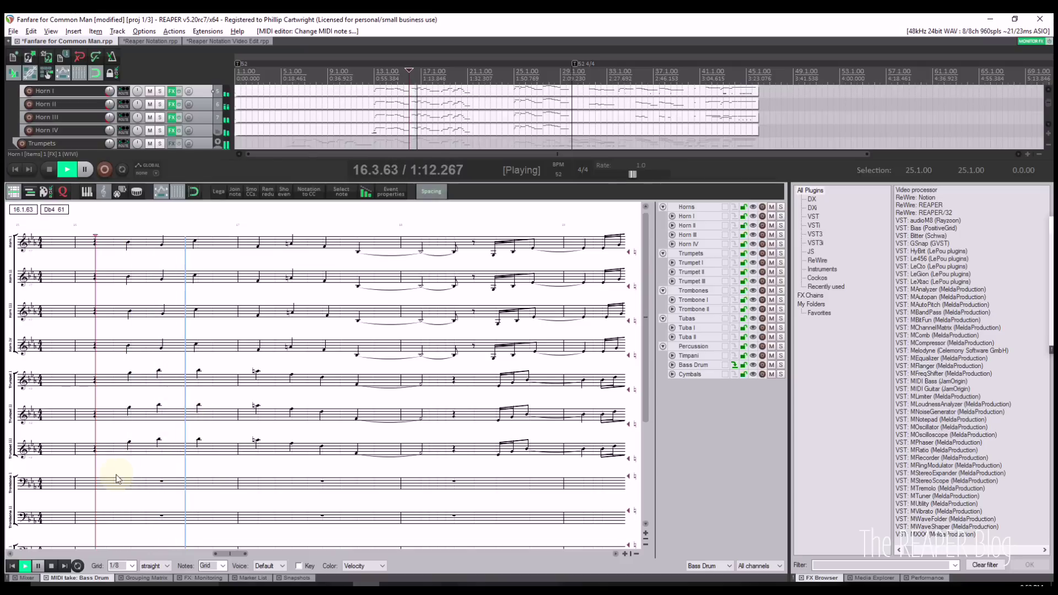
- Select the opening Trumpet III notes and make Trumpet III the active take
left_click_drag(109, 478, 180, 439)
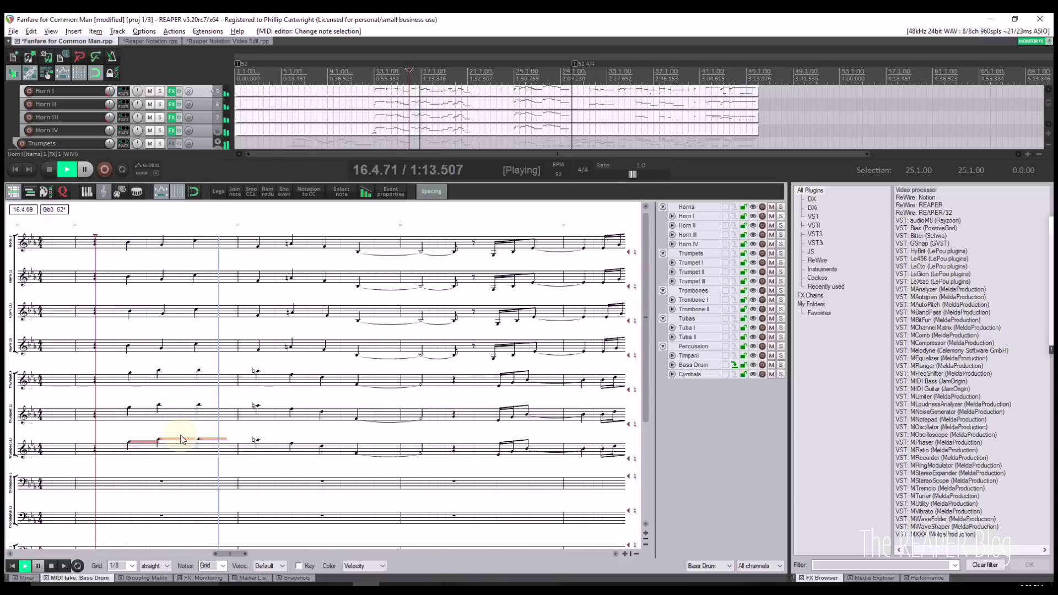
left_click(10, 449)
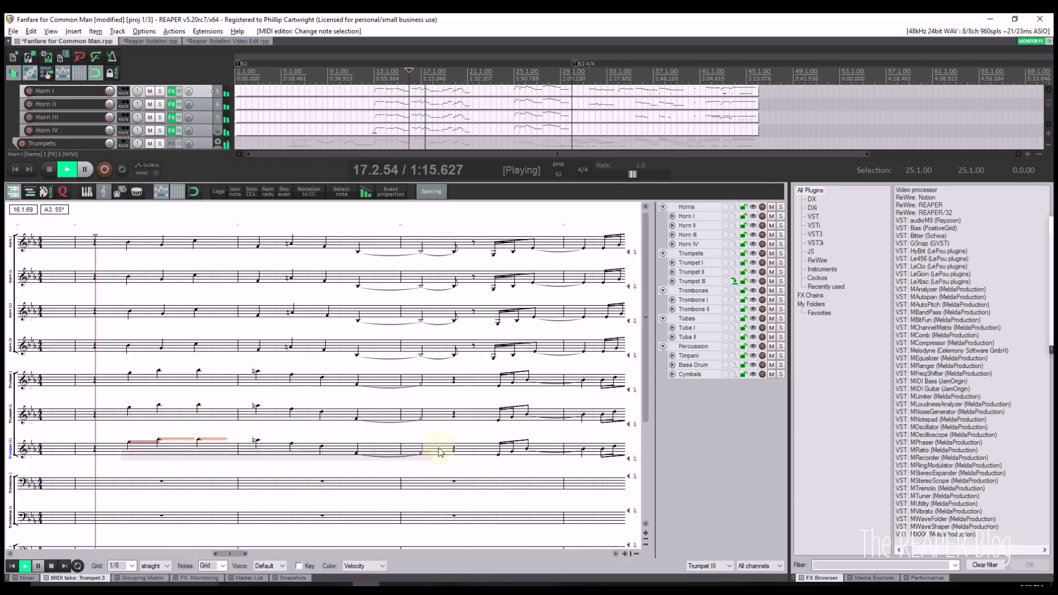